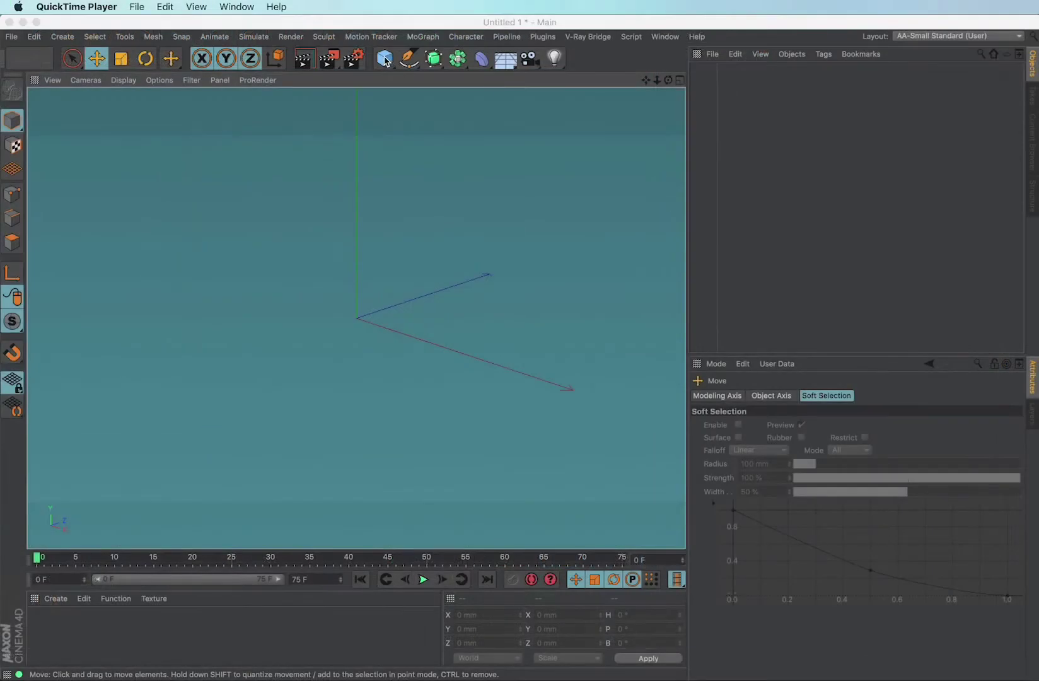
Add a cone primitive with a top radius of 100 mm, bottom radius of 80 mm and height of 150 mm
{"action": "left_click_drag", "start_coordinate": [385, 61], "coordinate": [595, 84]}
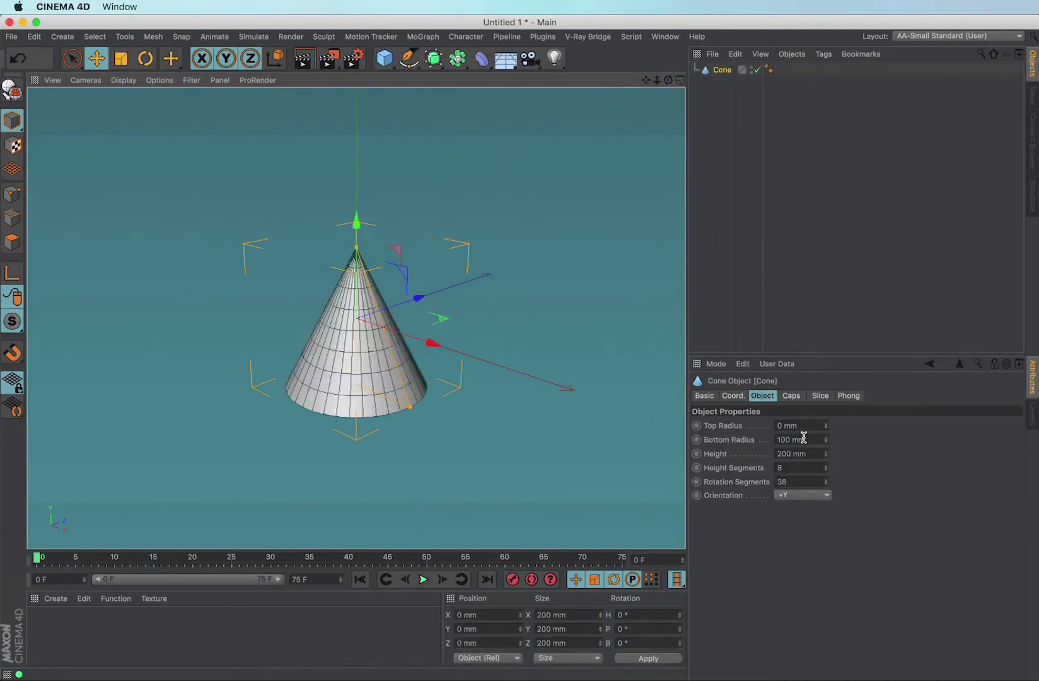
{"action": "left_click", "coordinate": [788, 426]}
{"action": "type", "text": "100"}
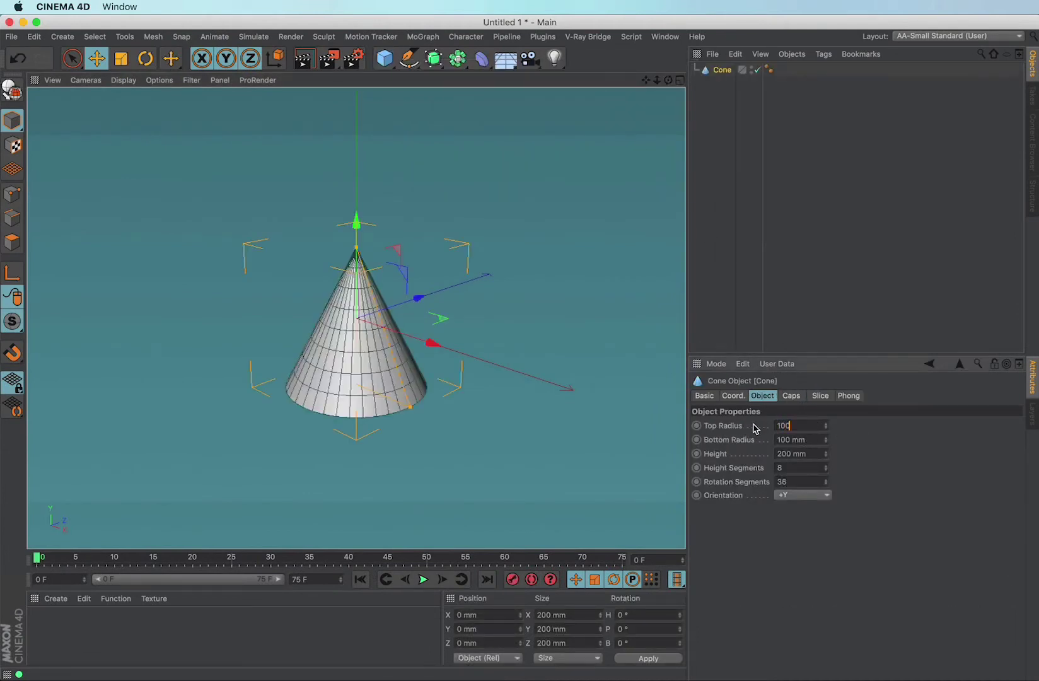
{"action": "key", "text": "Tab"}
{"action": "type", "text": "80"}
{"action": "key", "text": "Tab"}
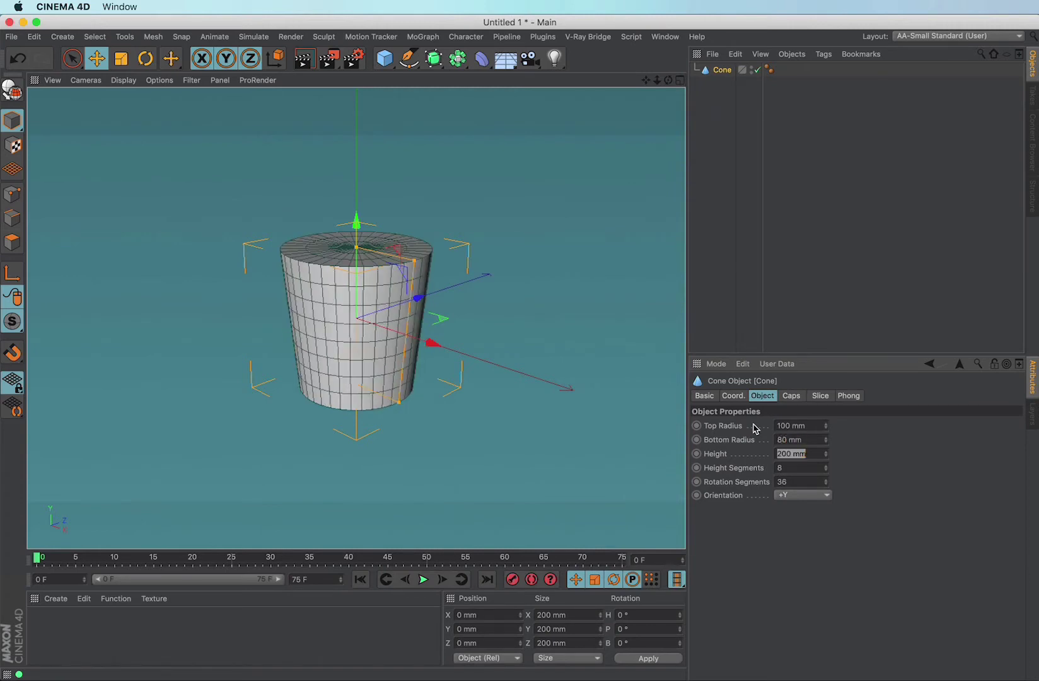
{"action": "type", "text": "150"}
{"action": "key", "text": "Tab"}
Turn off the cone's caps and convert it to an editable polygon object
{"action": "left_click", "coordinate": [789, 396]}
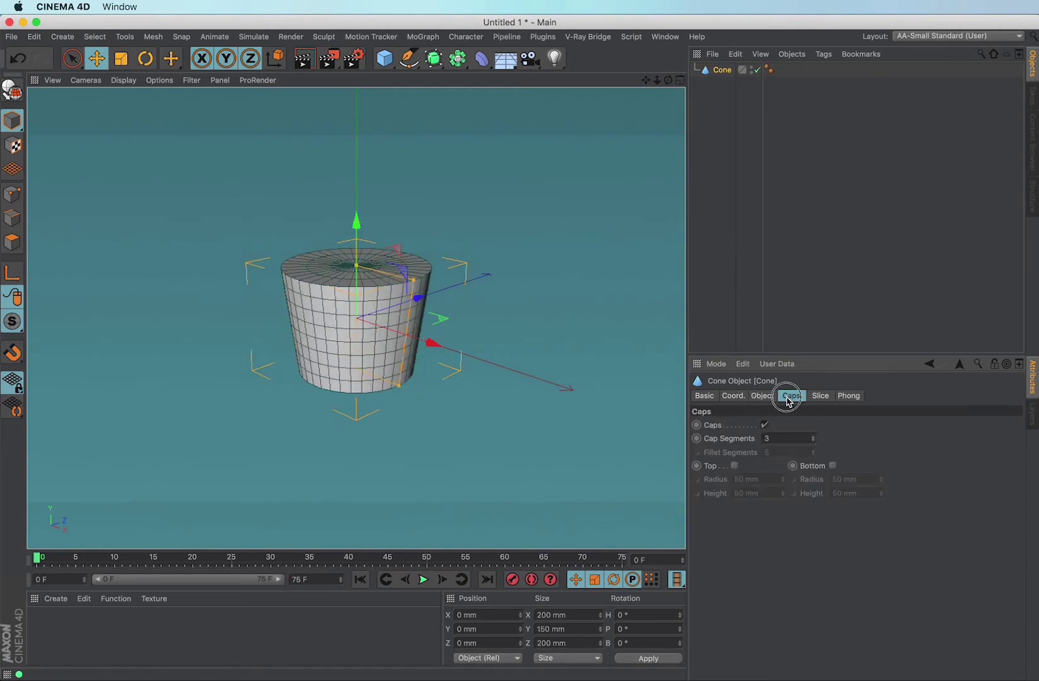
{"action": "left_click", "coordinate": [765, 424]}
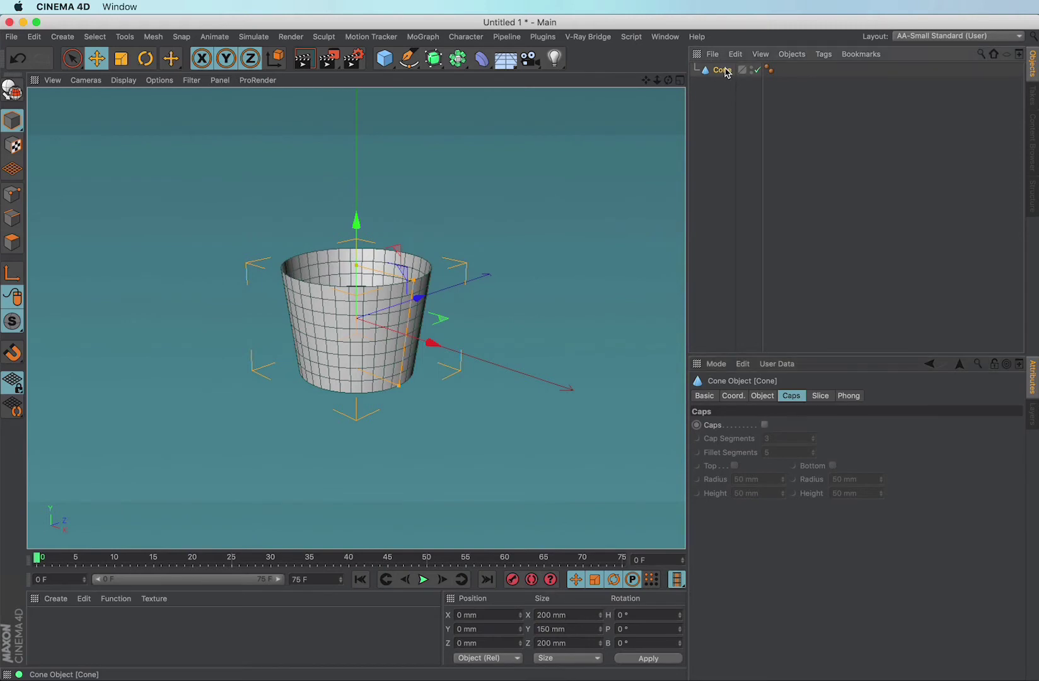
{"action": "key", "text": "c"}
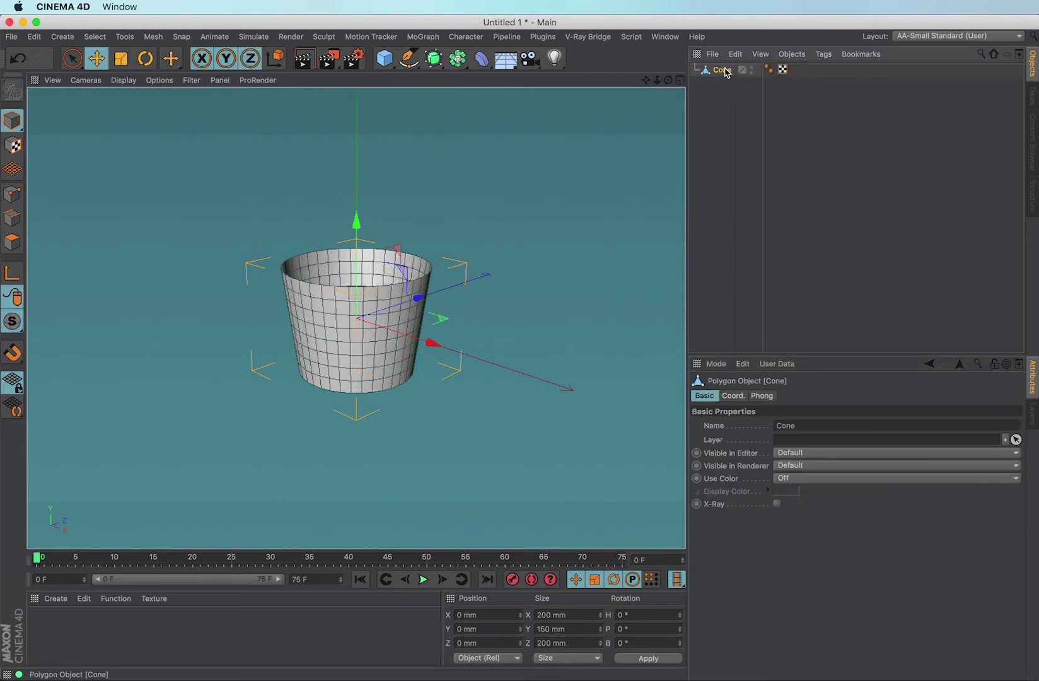
Frame the cone in the four-view layout and select its single vertical line of edges at the back, on the +Z side
{"action": "left_click", "coordinate": [680, 79]}
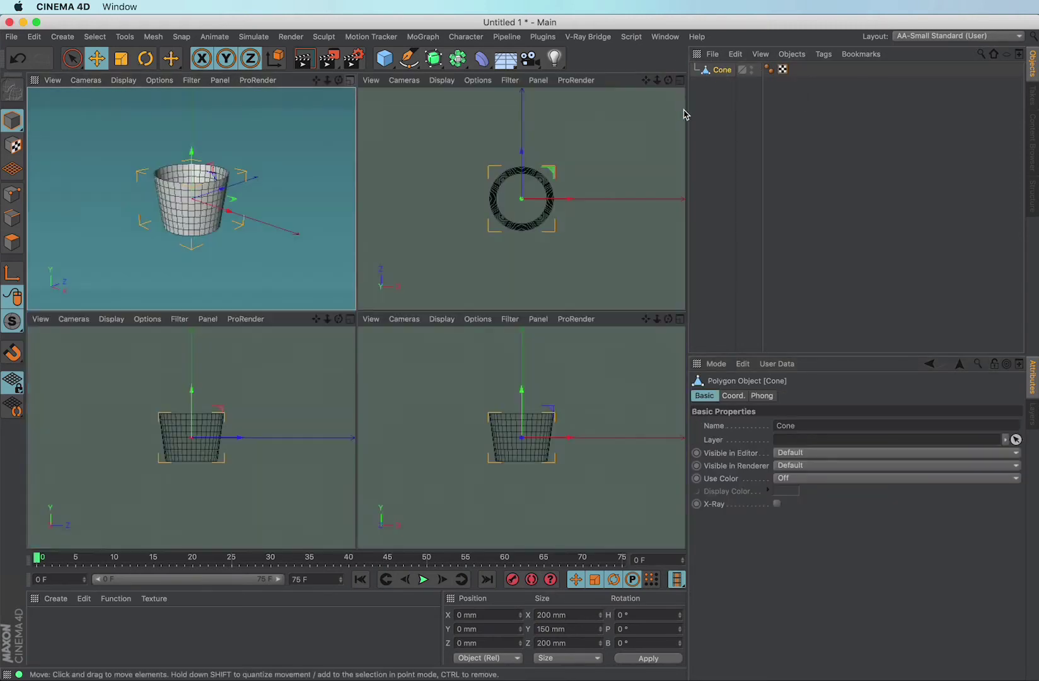
{"action": "key", "text": "h"}
{"action": "key", "text": "h"}
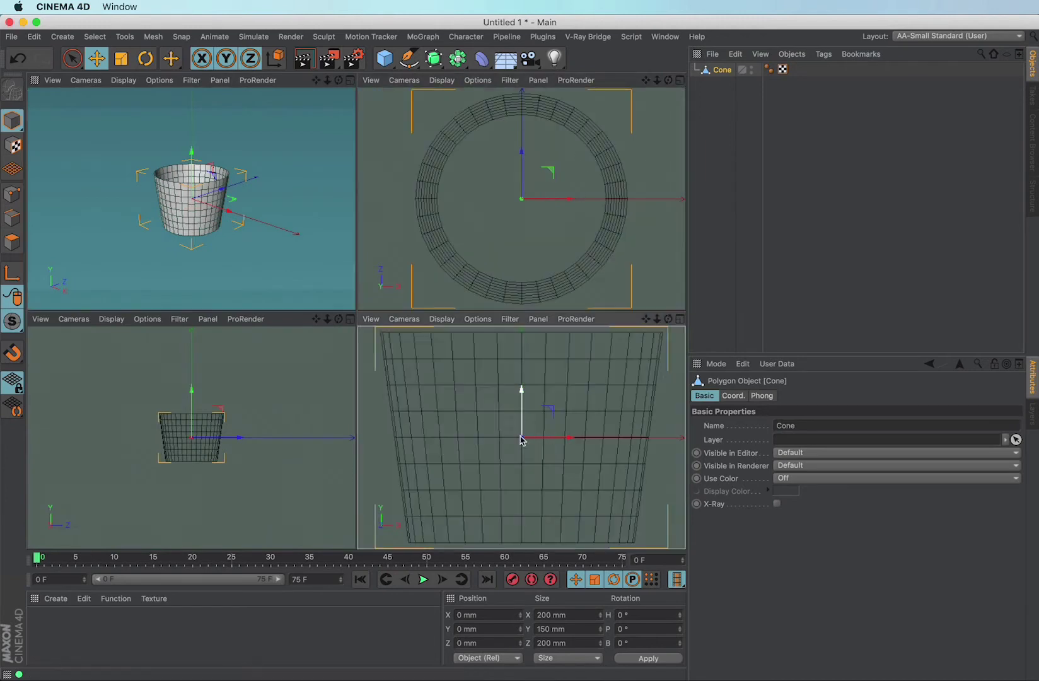
{"action": "key", "text": "h"}
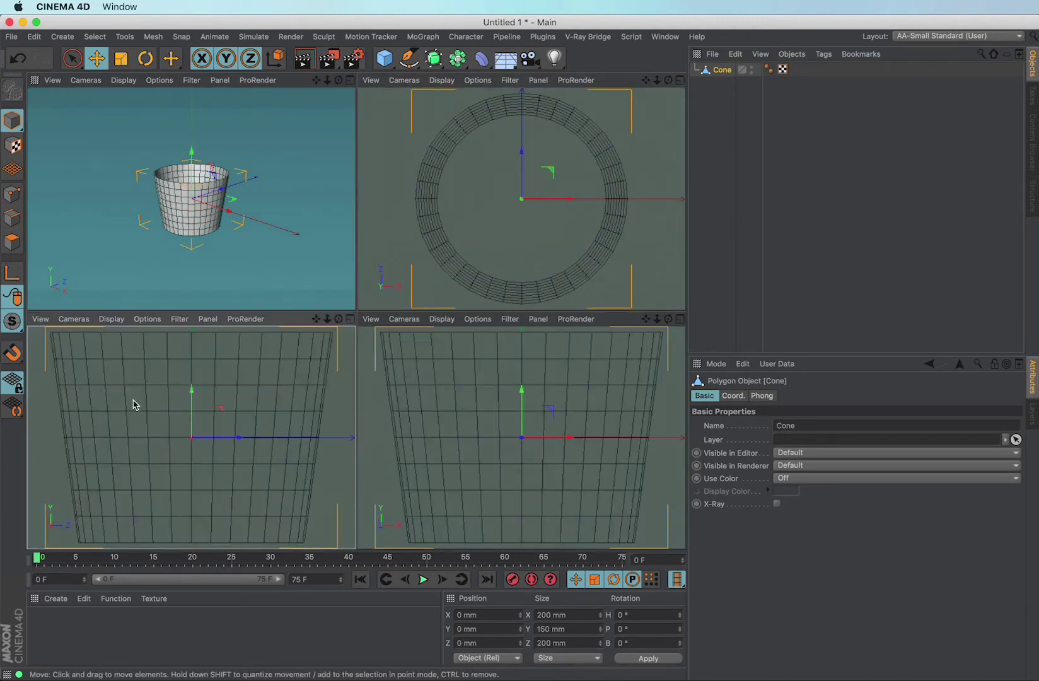
{"action": "left_click", "coordinate": [13, 217]}
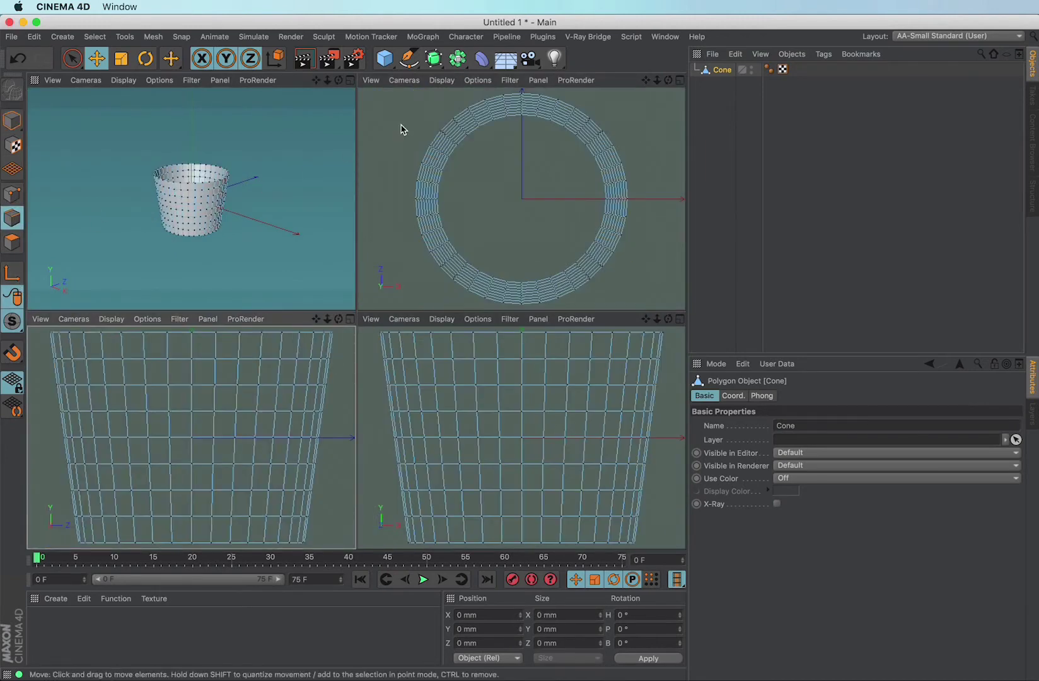
{"action": "left_click", "coordinate": [72, 58]}
{"action": "left_click", "coordinate": [521, 103]}
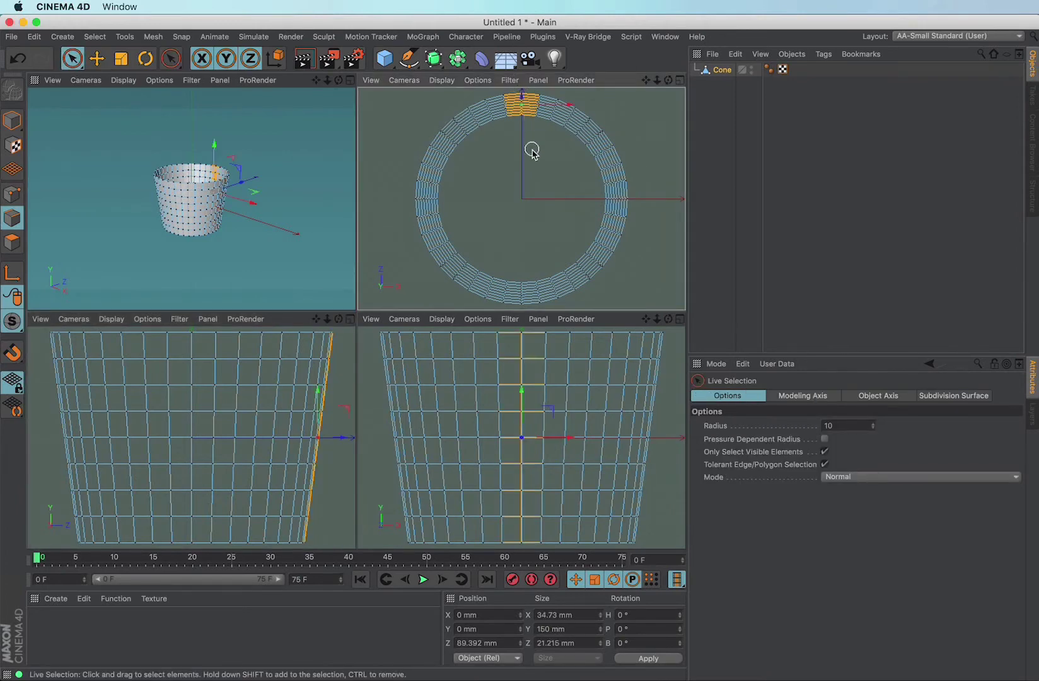
{"action": "left_click", "coordinate": [504, 102], "text": "ctrl"}
{"action": "mouse_move", "coordinate": [189, 218]}
{"action": "left_mouse_down", "text": "alt"}
{"action": "mouse_move", "coordinate": [192, 208]}
{"action": "mouse_move", "coordinate": [186, 224]}
{"action": "left_mouse_up", "text": "alt"}
{"action": "scroll", "coordinate": [240, 208], "scroll_direction": "up", "scroll_amount": 3}
{"action": "scroll", "coordinate": [252, 214], "scroll_direction": "up", "scroll_amount": 1}
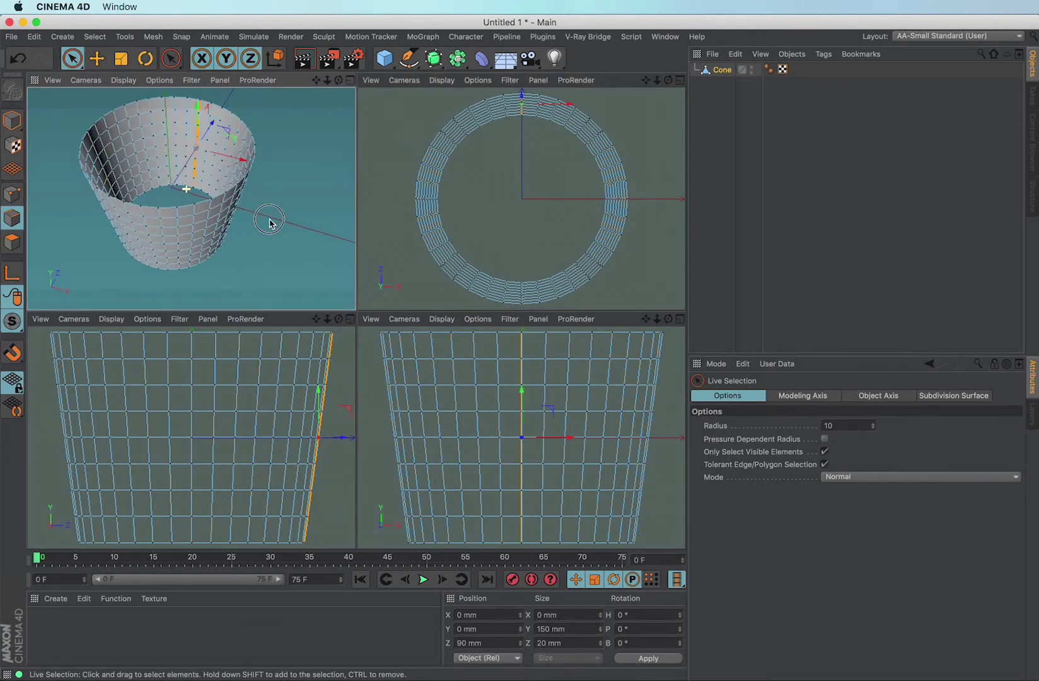
{"action": "left_click_drag", "start_coordinate": [271, 223], "coordinate": [292, 264], "text": "alt"}
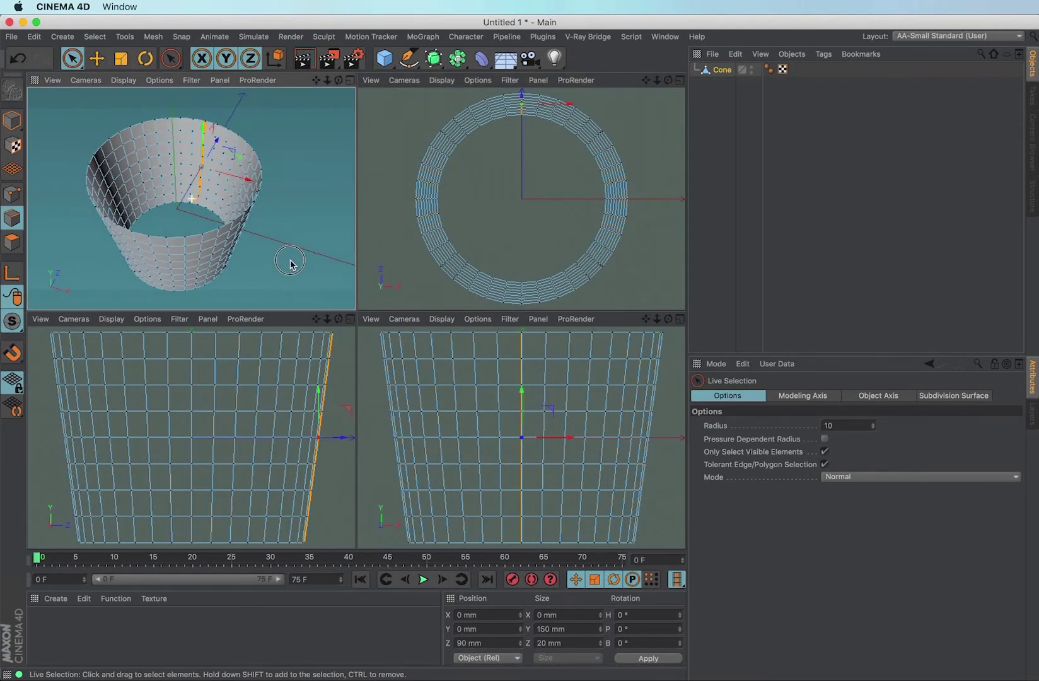
Align the workplane to the two vertical polygon columns at the front centre of the cone, opposite the selected seam edges
{"action": "left_click", "coordinate": [12, 194]}
{"action": "left_click_drag", "start_coordinate": [524, 410], "coordinate": [522, 468]}
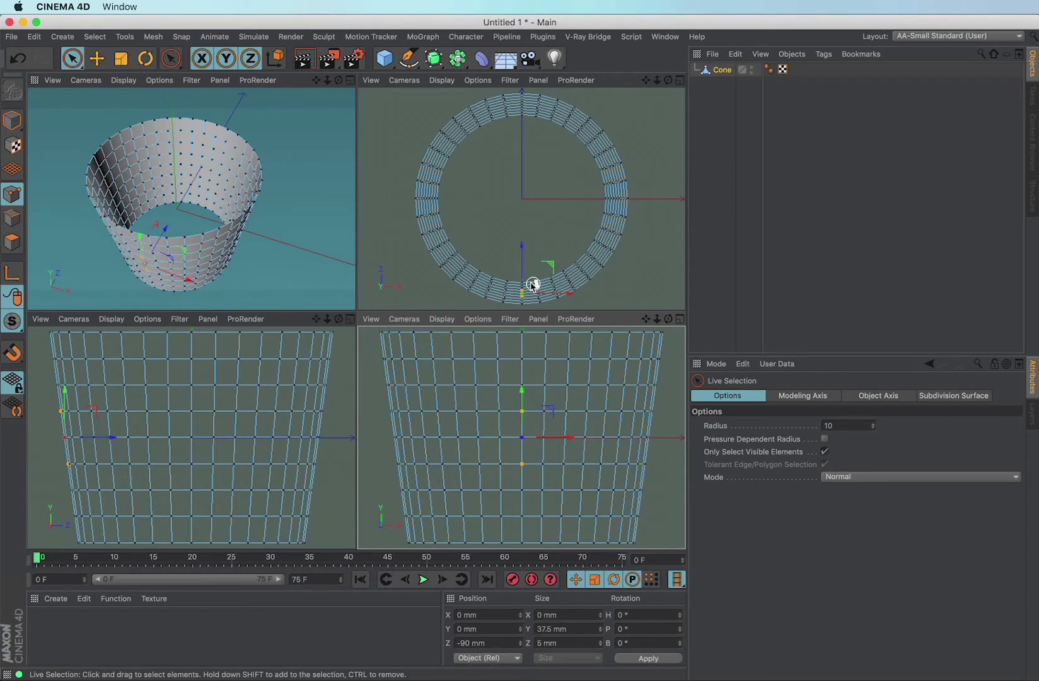
{"action": "key", "text": "Return"}
{"action": "left_click_drag", "start_coordinate": [515, 355], "coordinate": [522, 528]}
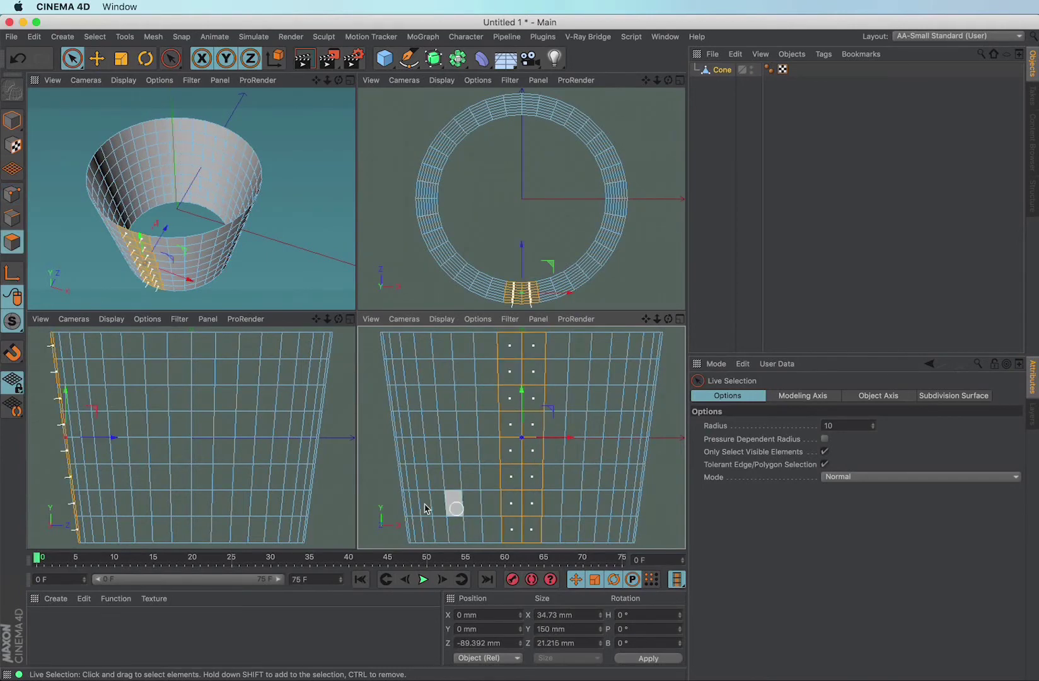
{"action": "left_click", "coordinate": [13, 381]}
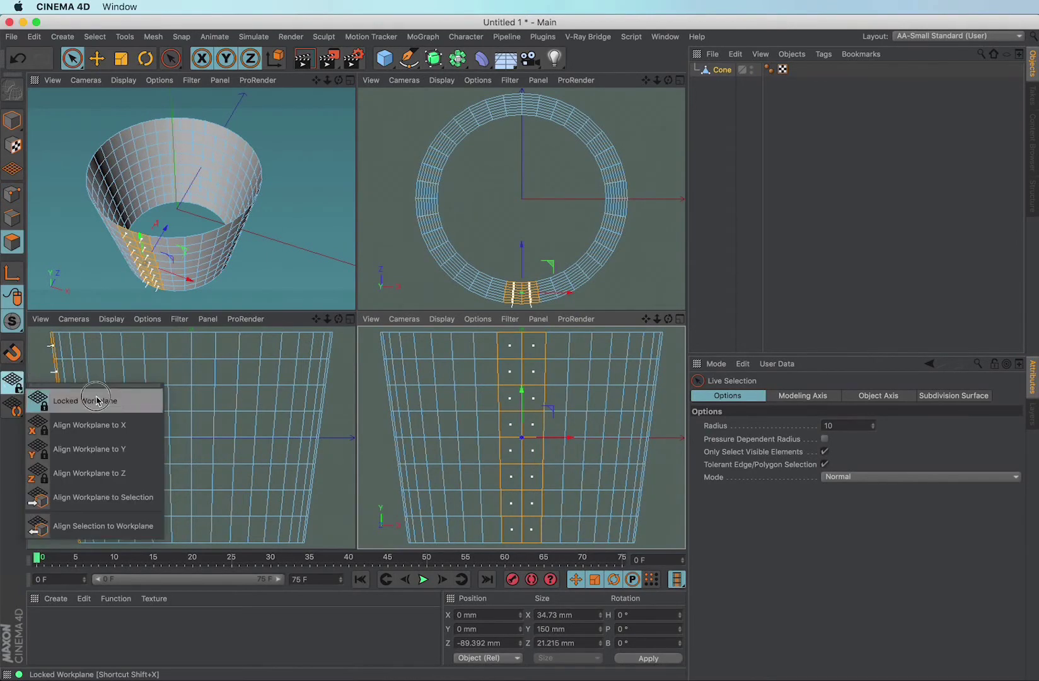
{"action": "left_click", "coordinate": [130, 502]}
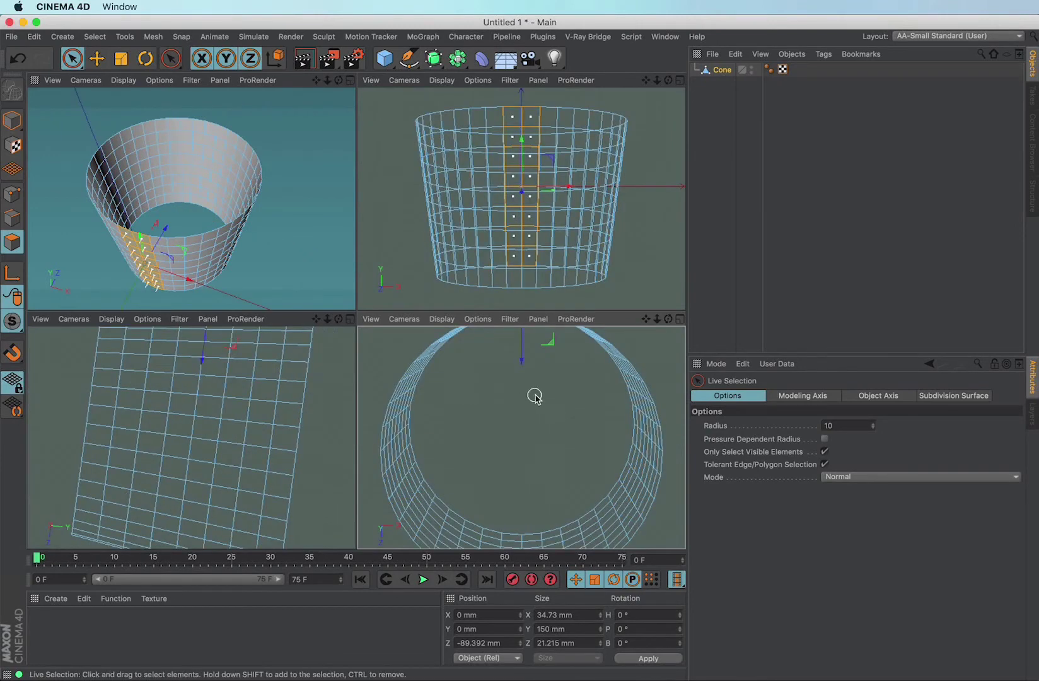
{"action": "scroll", "coordinate": [538, 391], "scroll_direction": "down", "scroll_amount": 2}
{"action": "middle_click_drag", "start_coordinate": [536, 397], "coordinate": [545, 428], "text": "alt"}
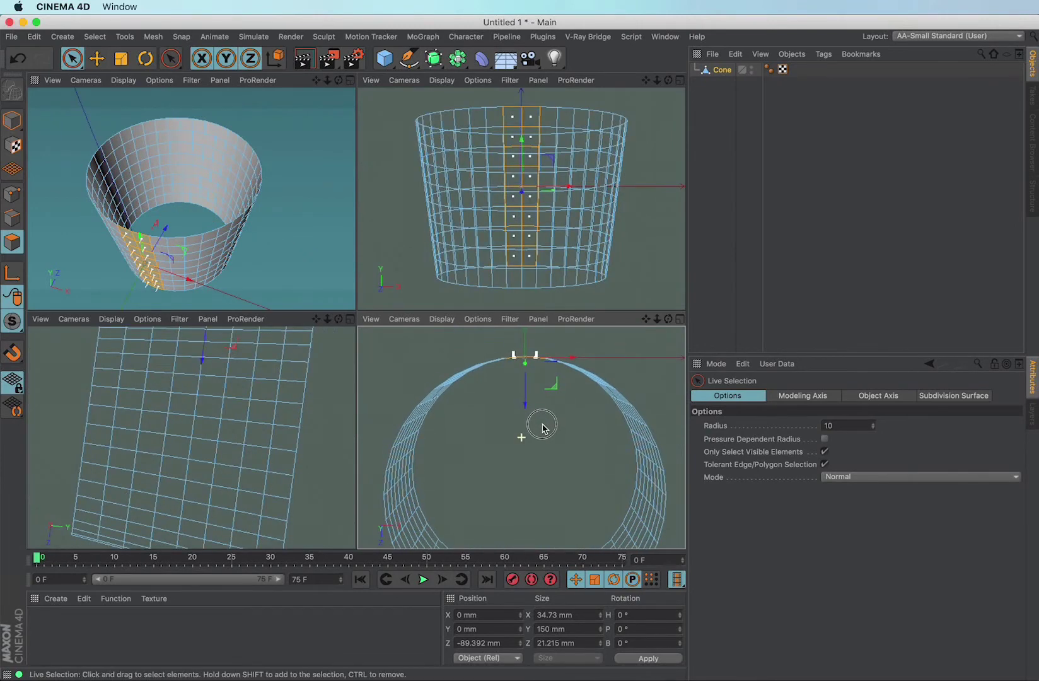
Switch to the AA-Small BP - UV Edit layout and apply a Frontal UV projection to all polygons through the workplane-aligned orthographic view
{"action": "left_click", "coordinate": [933, 39]}
{"action": "left_click", "coordinate": [933, 51]}
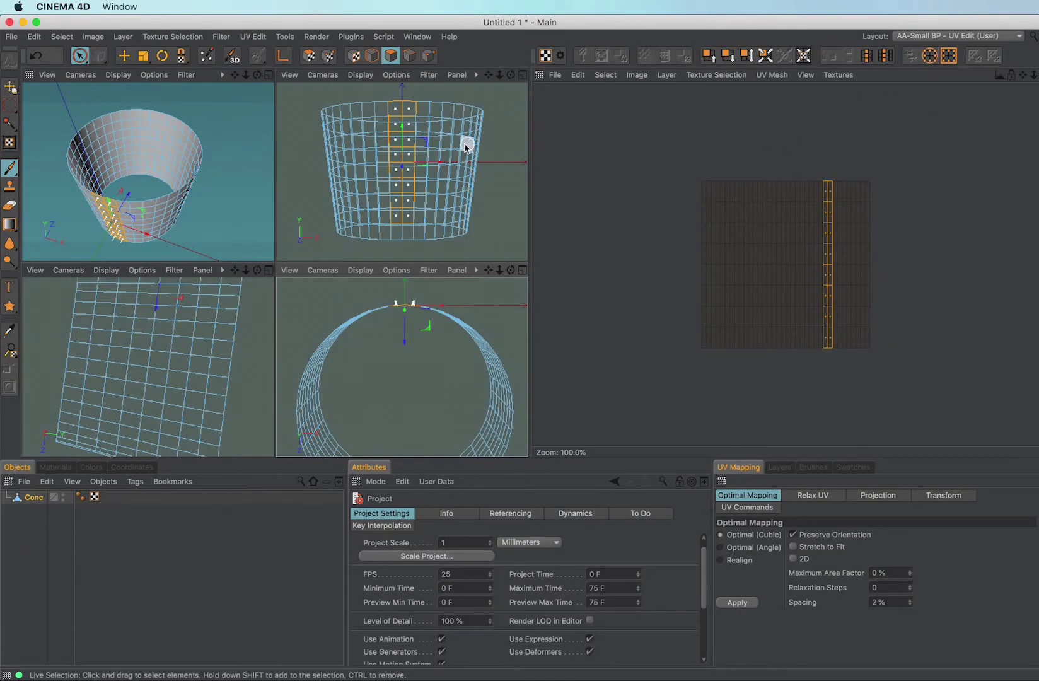
{"action": "left_click", "coordinate": [429, 149]}
{"action": "key", "text": "super+a"}
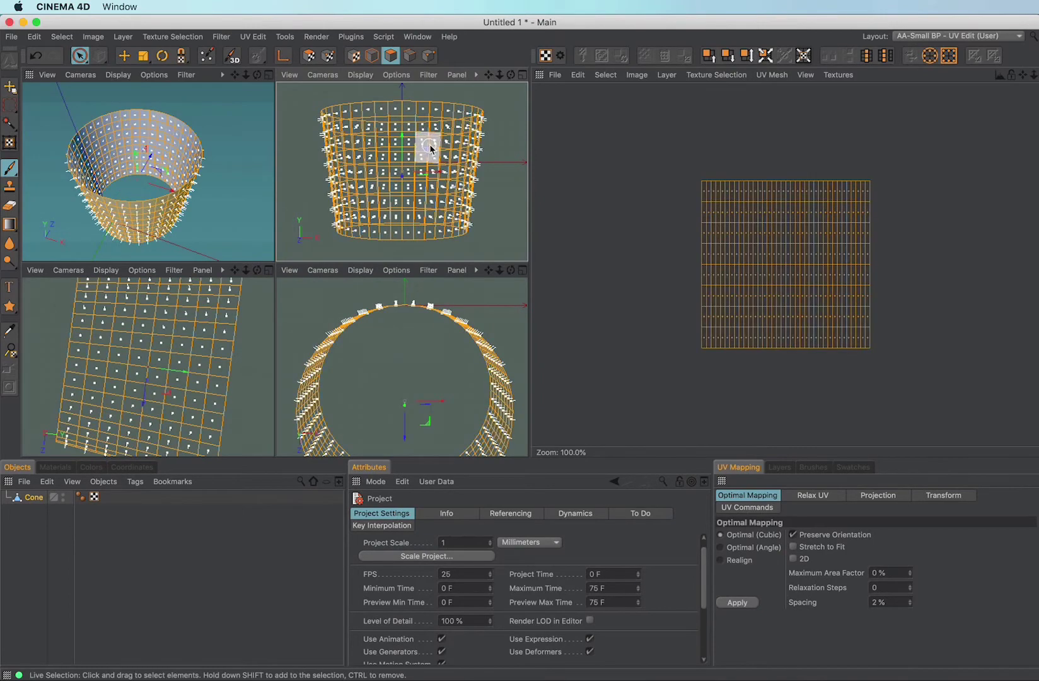
{"action": "left_click", "coordinate": [891, 498]}
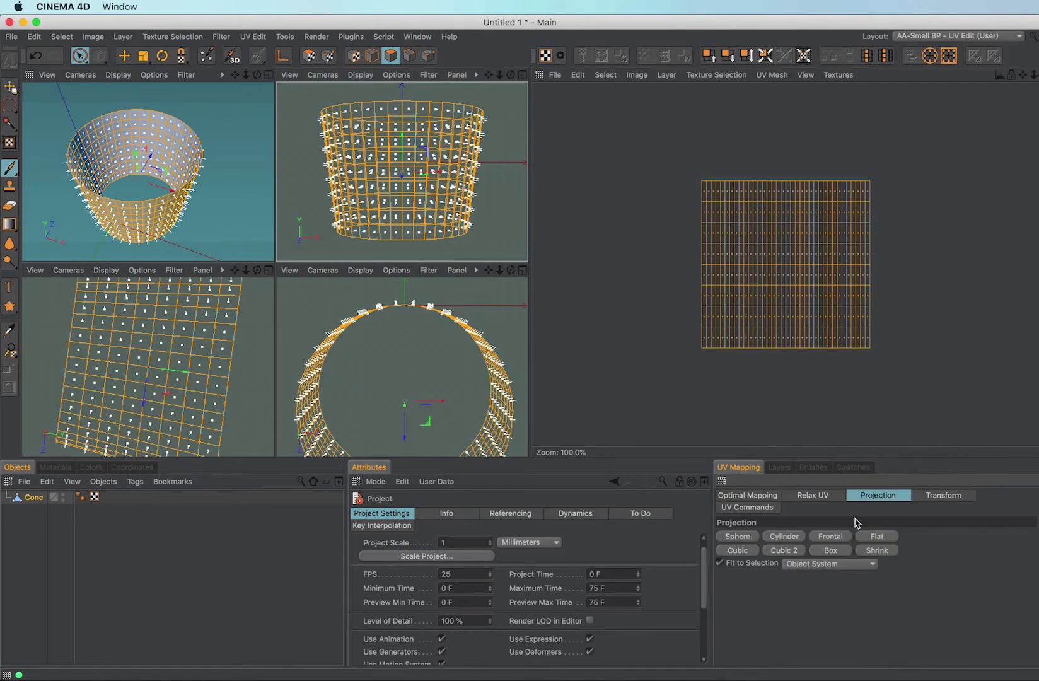
{"action": "left_click", "coordinate": [831, 537]}
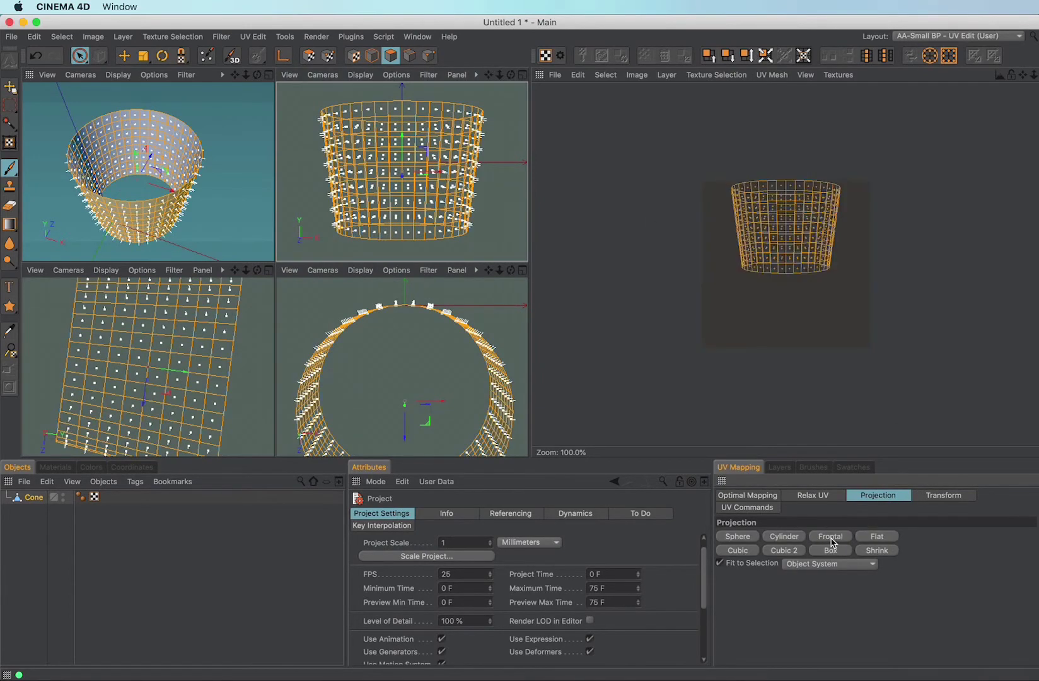
Relax the UVs with LSCM, cutting the selected edges, and fit them into the texture canvas using Optimal (Cubic) mapping with 2D enabled
{"action": "left_click", "coordinate": [820, 496]}
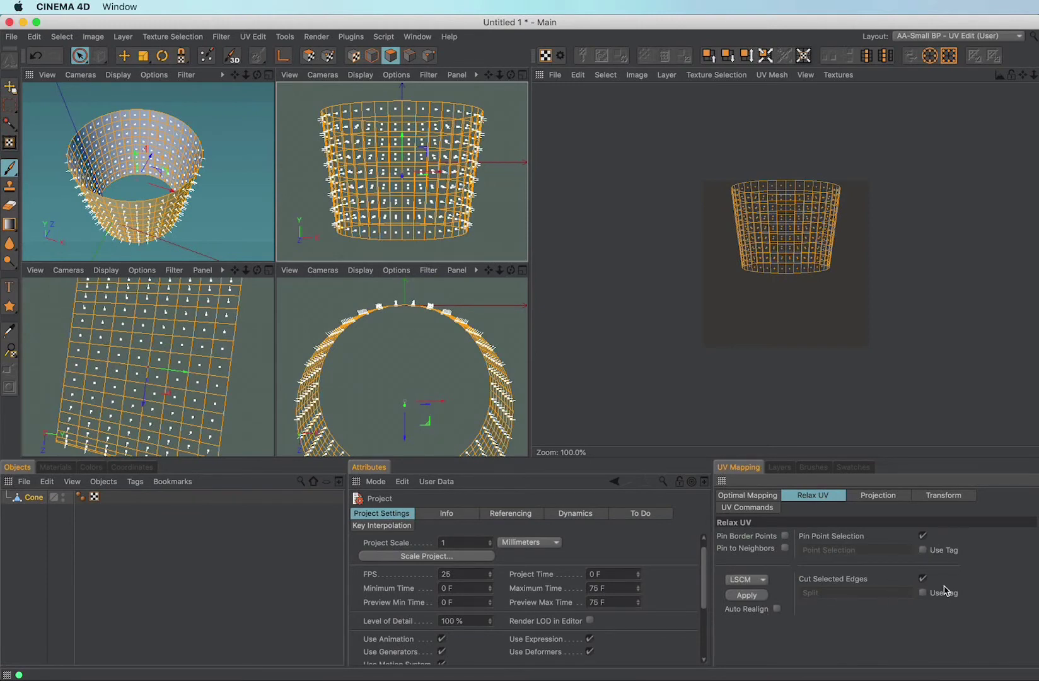
{"action": "left_click", "coordinate": [748, 596]}
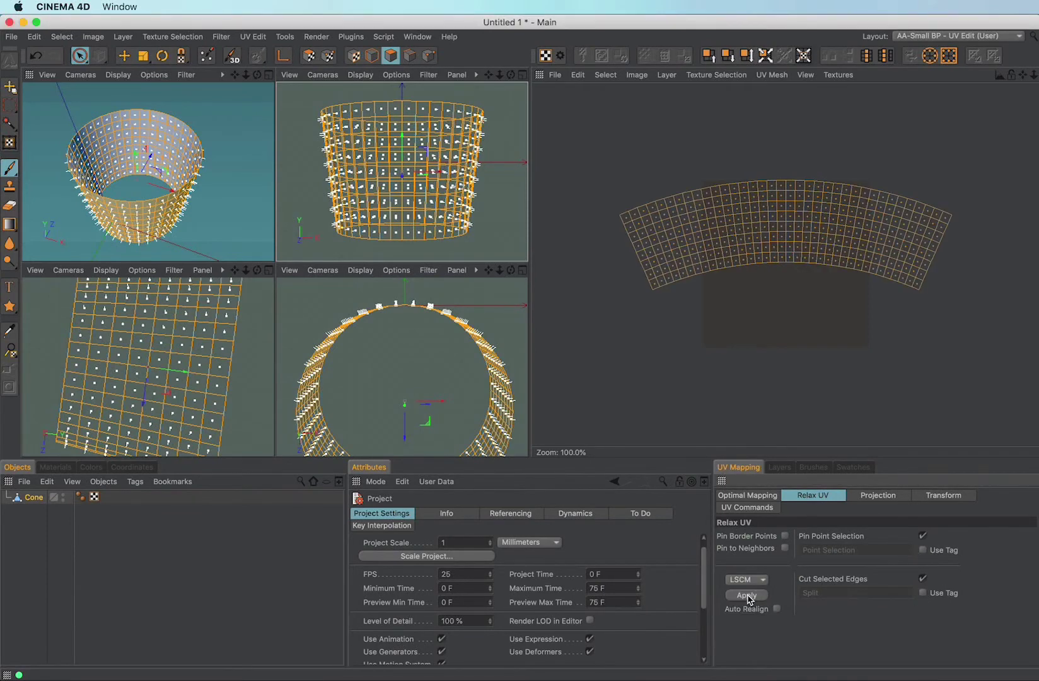
{"action": "left_click", "coordinate": [750, 497]}
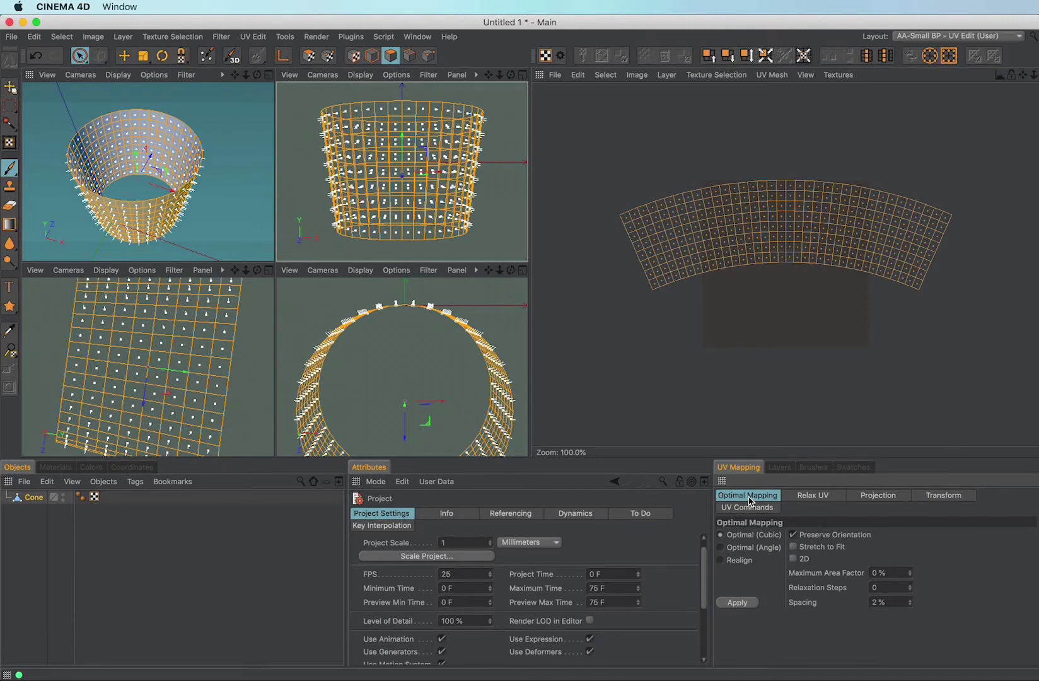
{"action": "left_click", "coordinate": [792, 559]}
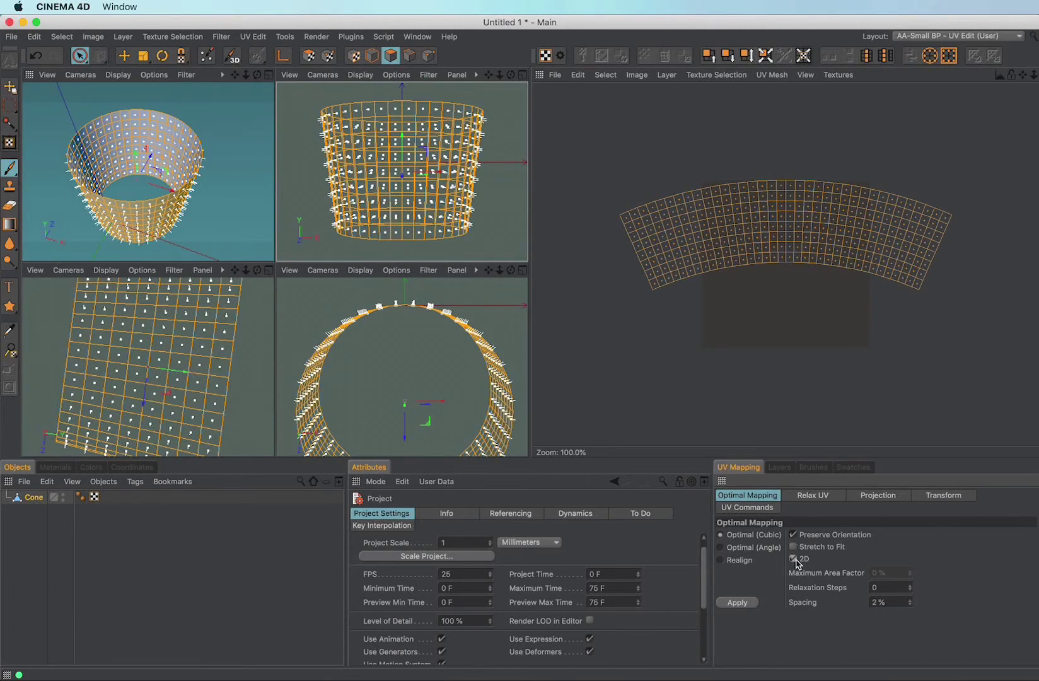
{"action": "left_click", "coordinate": [742, 603]}
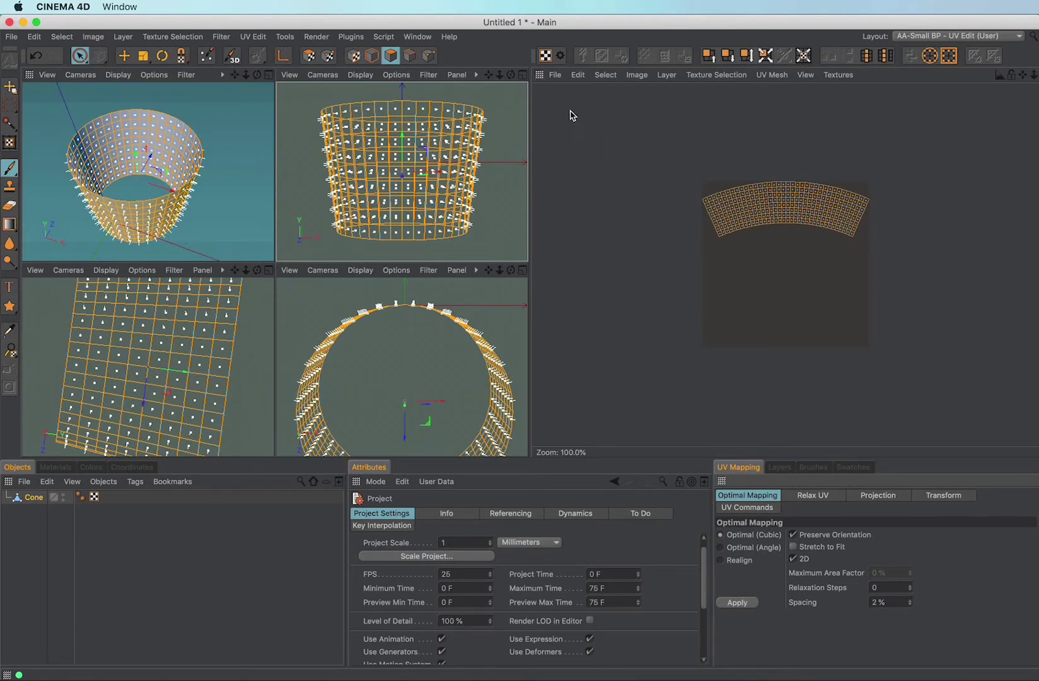
Start a new texture and set its size to 30 × 30 cm at a resolution of 300 pixels/inch
{"action": "left_click", "coordinate": [555, 75]}
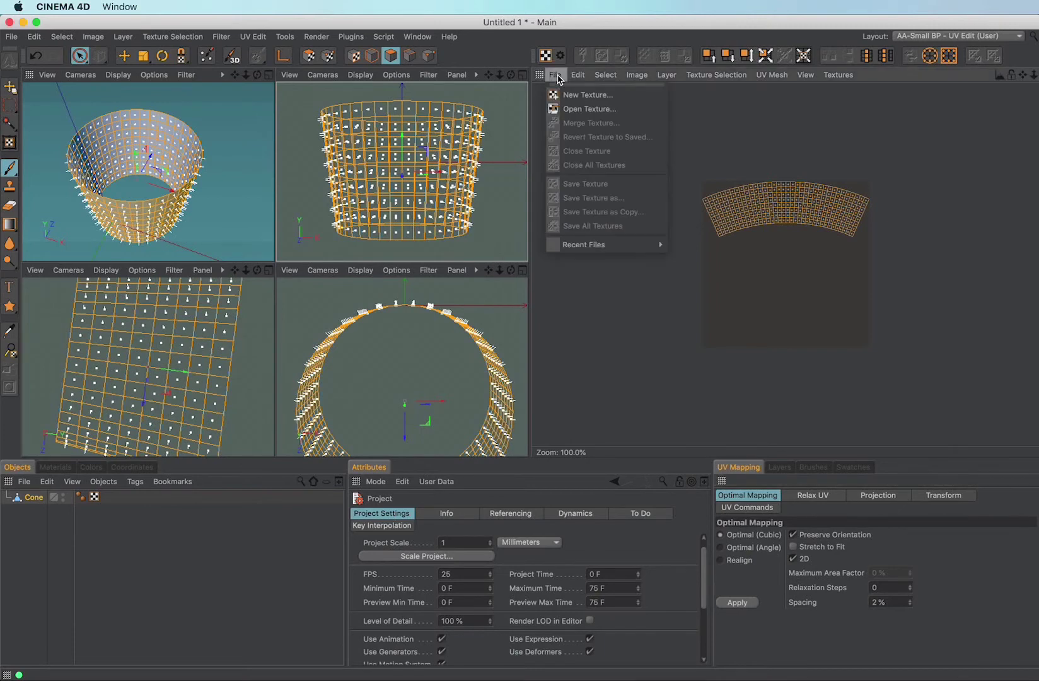
{"action": "left_click", "coordinate": [567, 96]}
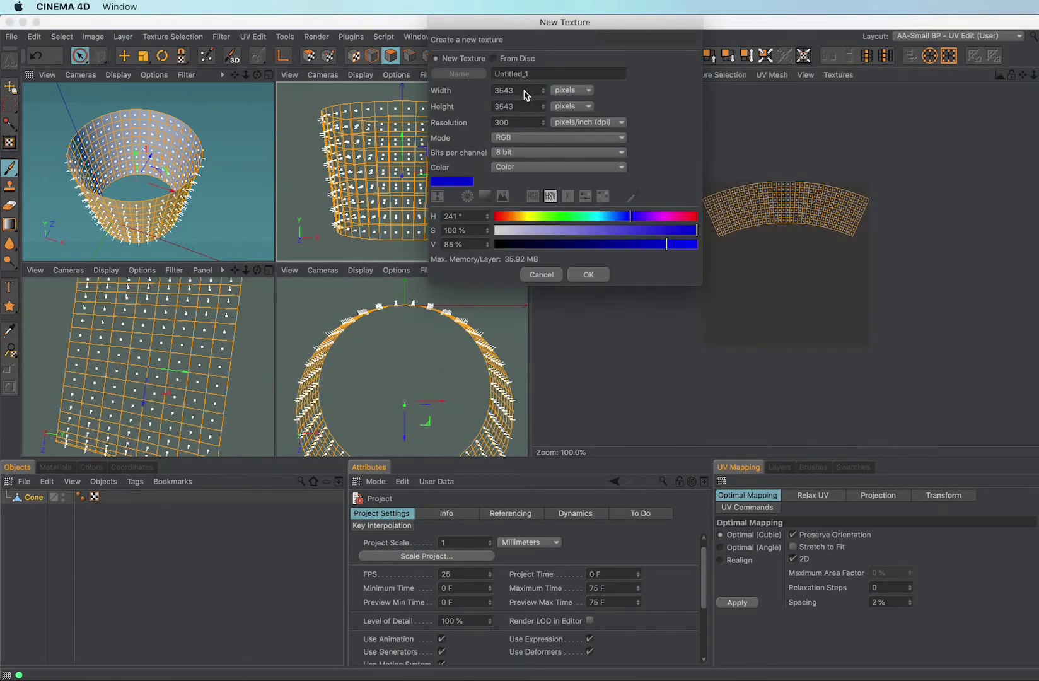
{"action": "left_click", "coordinate": [571, 90]}
{"action": "left_click", "coordinate": [569, 93]}
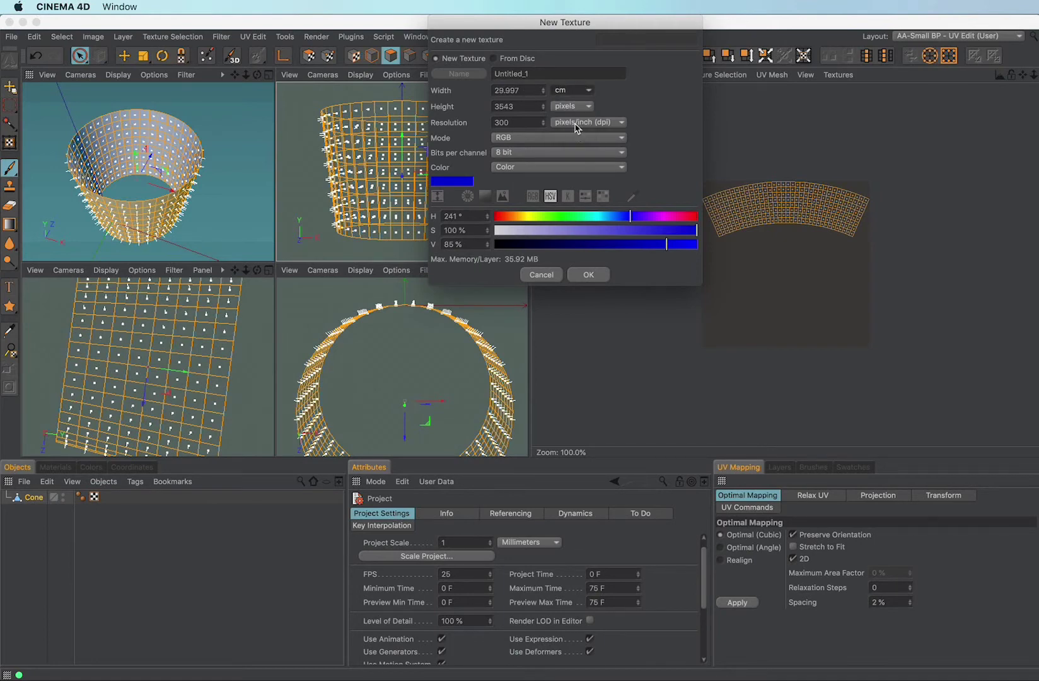
{"action": "left_click", "coordinate": [572, 107]}
{"action": "left_click", "coordinate": [571, 119]}
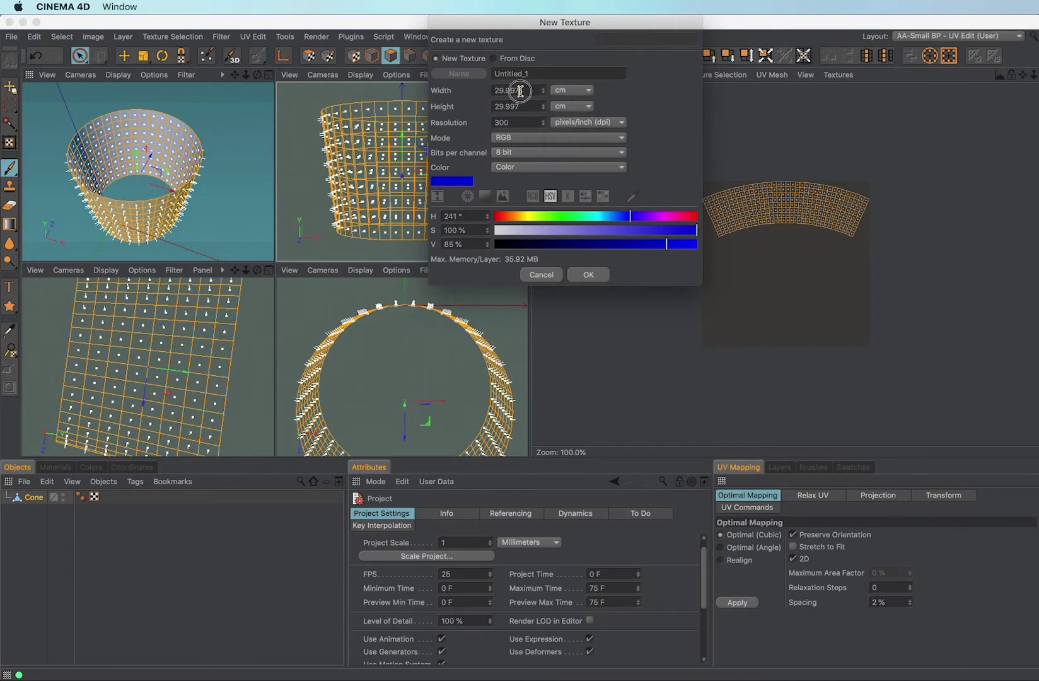
{"action": "left_click", "coordinate": [510, 90]}
{"action": "type", "text": "30"}
{"action": "key", "text": "Tab"}
{"action": "key", "text": "Tab"}
{"action": "type", "text": "30"}
{"action": "key", "text": "Tab"}
{"action": "key", "text": "Tab"}
{"action": "type", "text": "3"}
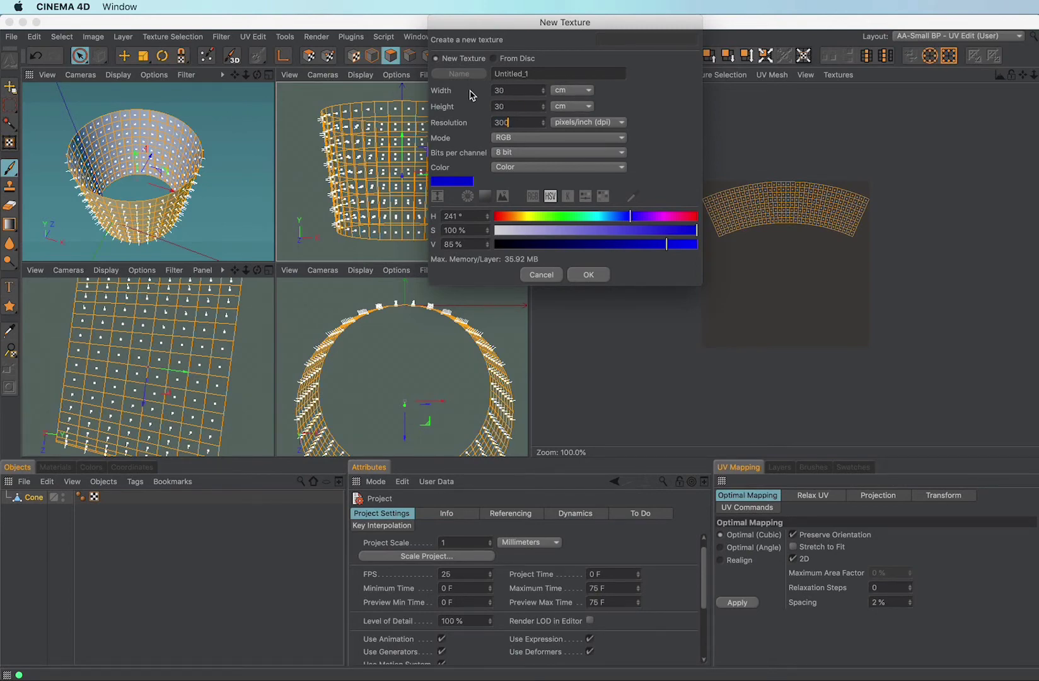
Set the new texture's fill color to a muted blue with 60% saturation and 65% value
{"action": "left_click", "coordinate": [452, 181]}
{"action": "mouse_move", "coordinate": [493, 195]}
{"action": "left_mouse_down"}
{"action": "mouse_move", "coordinate": [440, 193]}
{"action": "mouse_move", "coordinate": [497, 194]}
{"action": "left_mouse_up"}
{"action": "left_click", "coordinate": [505, 207]}
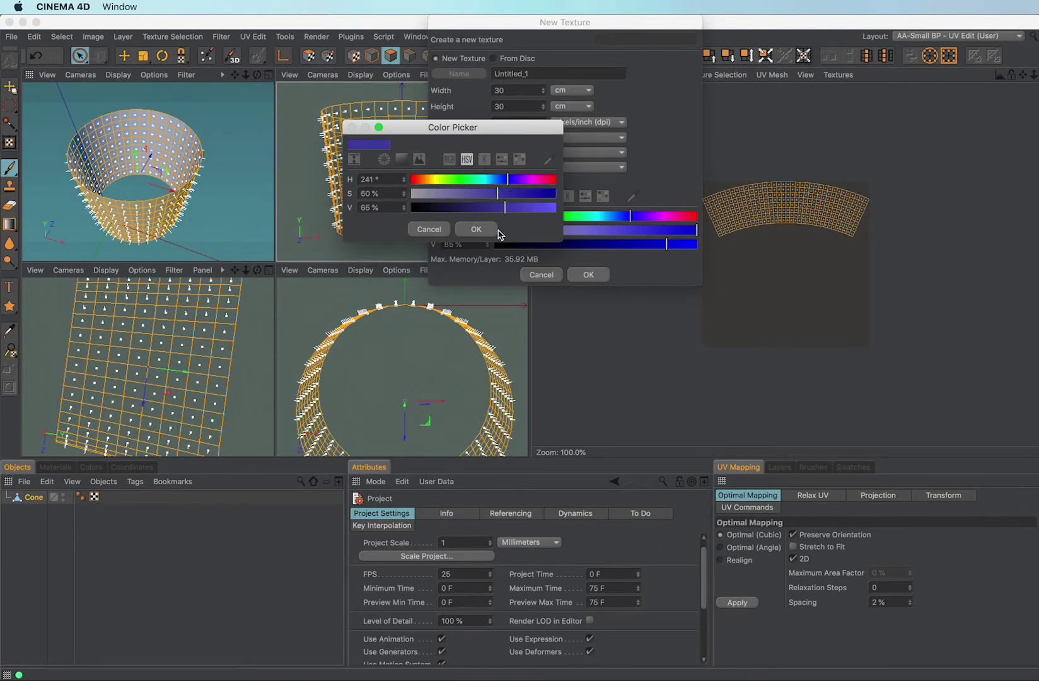
{"action": "left_click", "coordinate": [477, 229]}
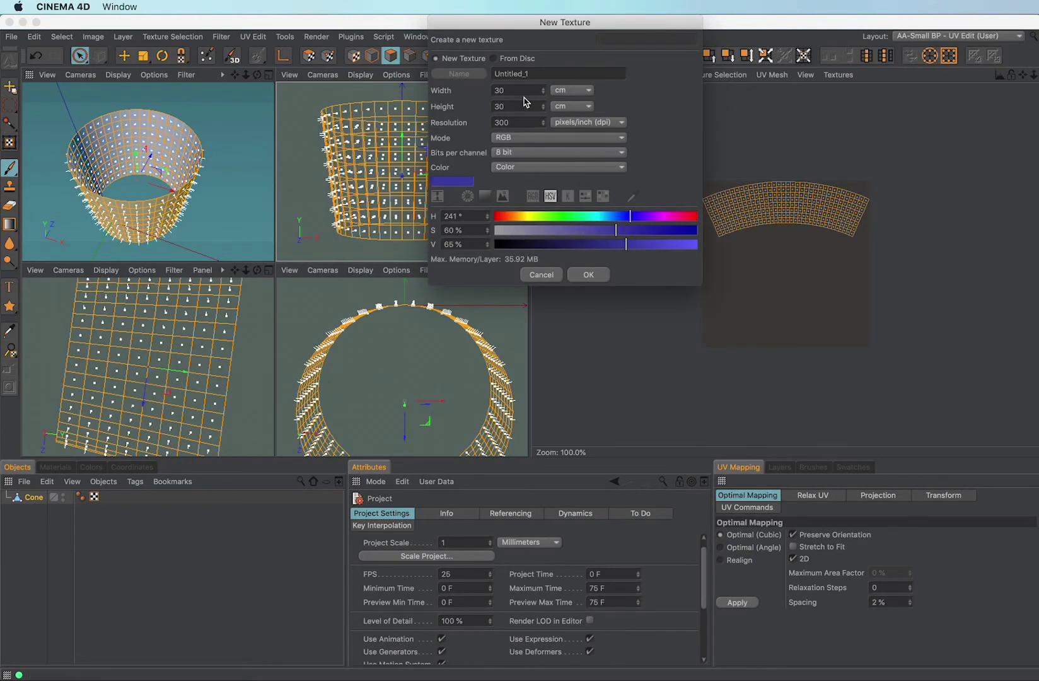
Name the texture Cone_01 and create it
{"action": "left_click_drag", "start_coordinate": [527, 74], "coordinate": [476, 74]}
{"action": "type", "text": "Cone_01"}
{"action": "left_click", "coordinate": [578, 277]}
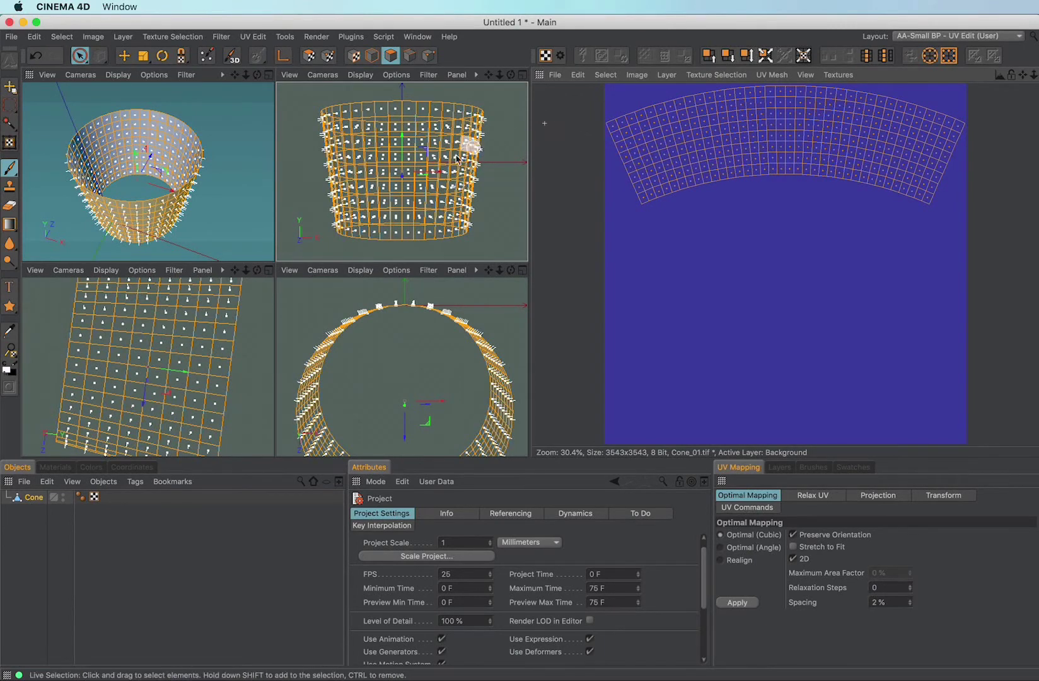
Select all of the cone's UV polygons in UV Polygon Edit mode and fit the canvas to the UVs
{"action": "left_click", "coordinate": [308, 56]}
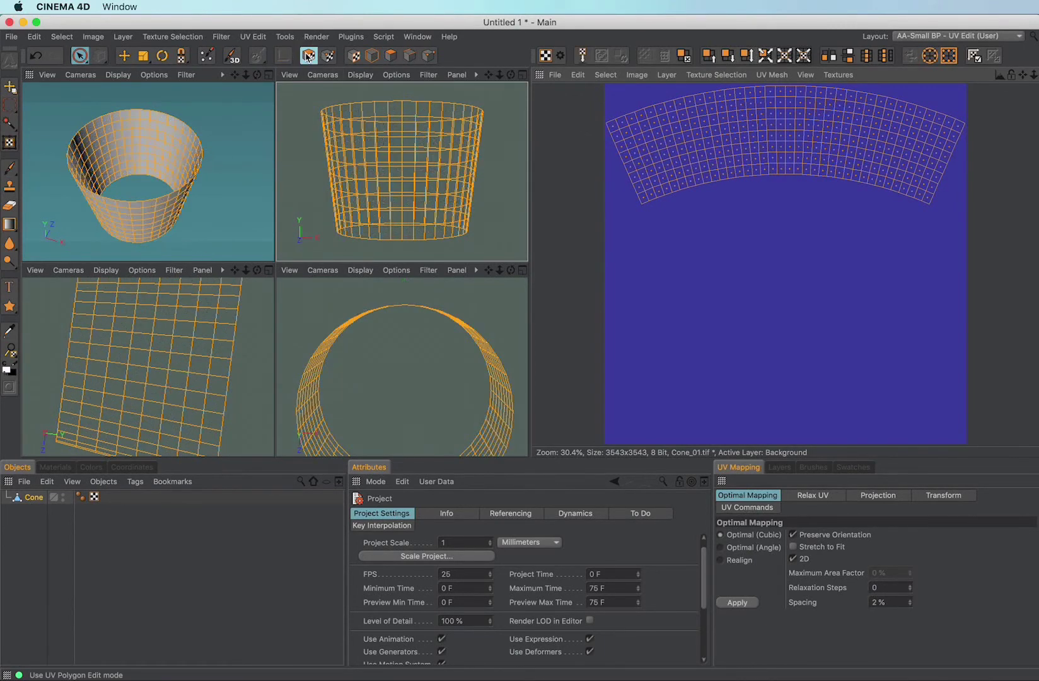
{"action": "left_click", "coordinate": [252, 36]}
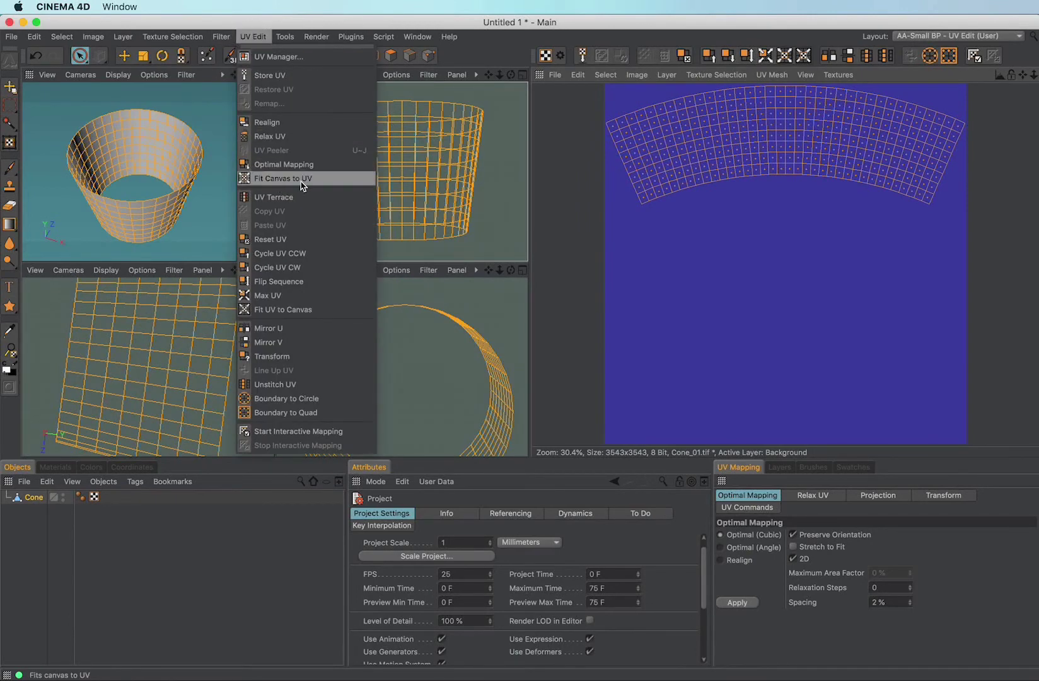
{"action": "left_click", "coordinate": [572, 184]}
{"action": "left_click", "coordinate": [644, 127]}
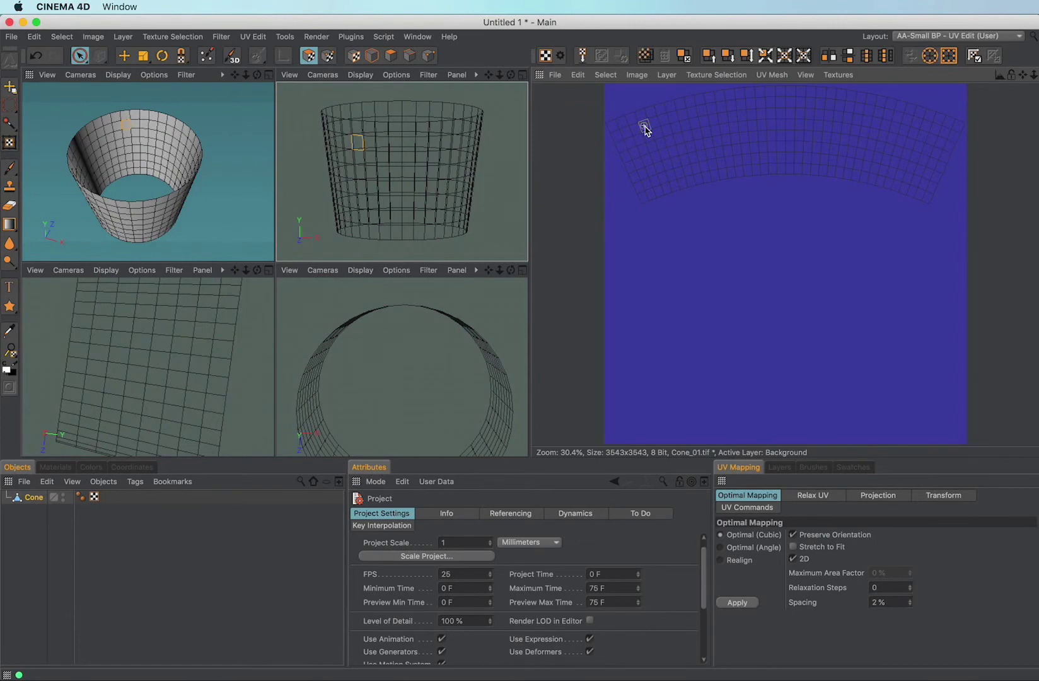
{"action": "key", "text": "super+a"}
{"action": "left_click", "coordinate": [783, 55]}
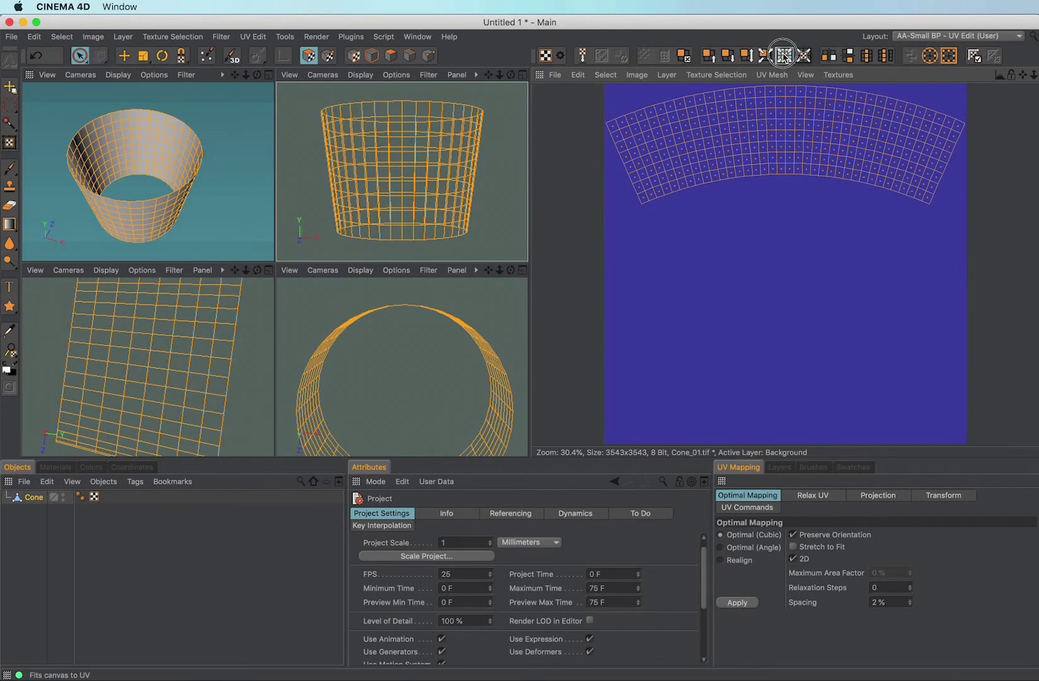
Save the cropped texture in TIFF format as Cone_01.tif in the tex folder
{"action": "left_click", "coordinate": [555, 76]}
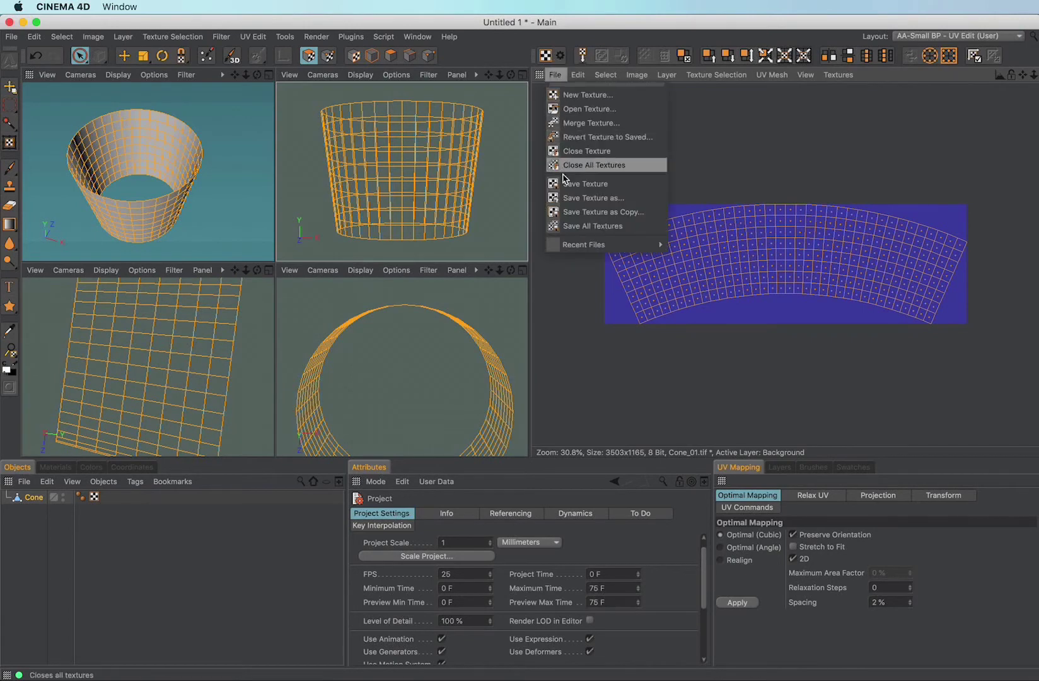
{"action": "left_click", "coordinate": [565, 184]}
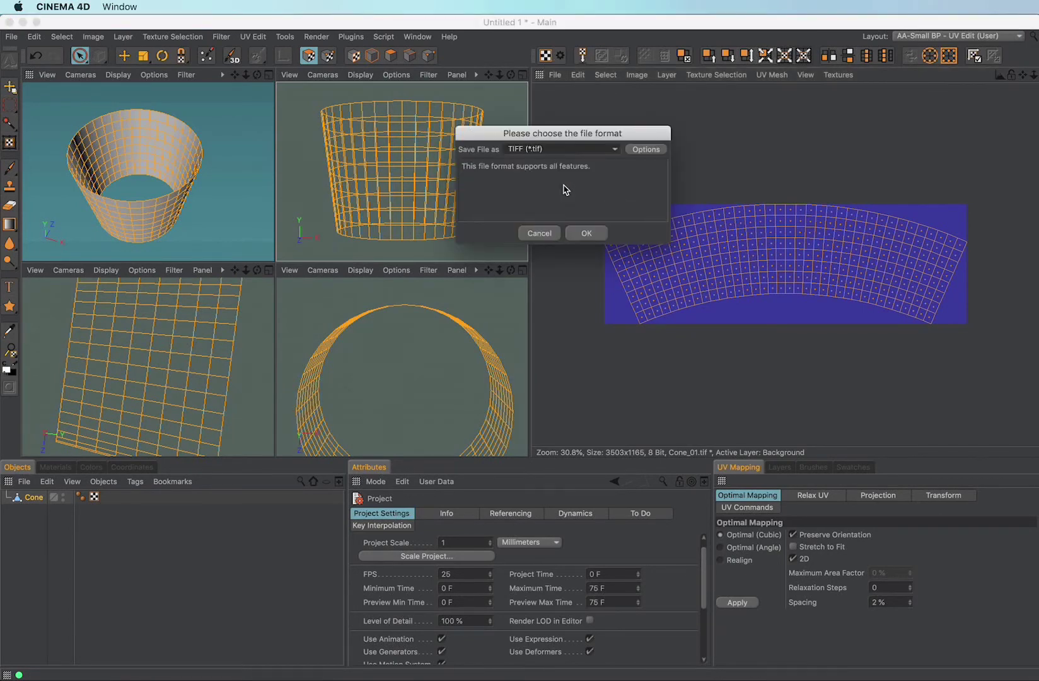
{"action": "left_click", "coordinate": [585, 233]}
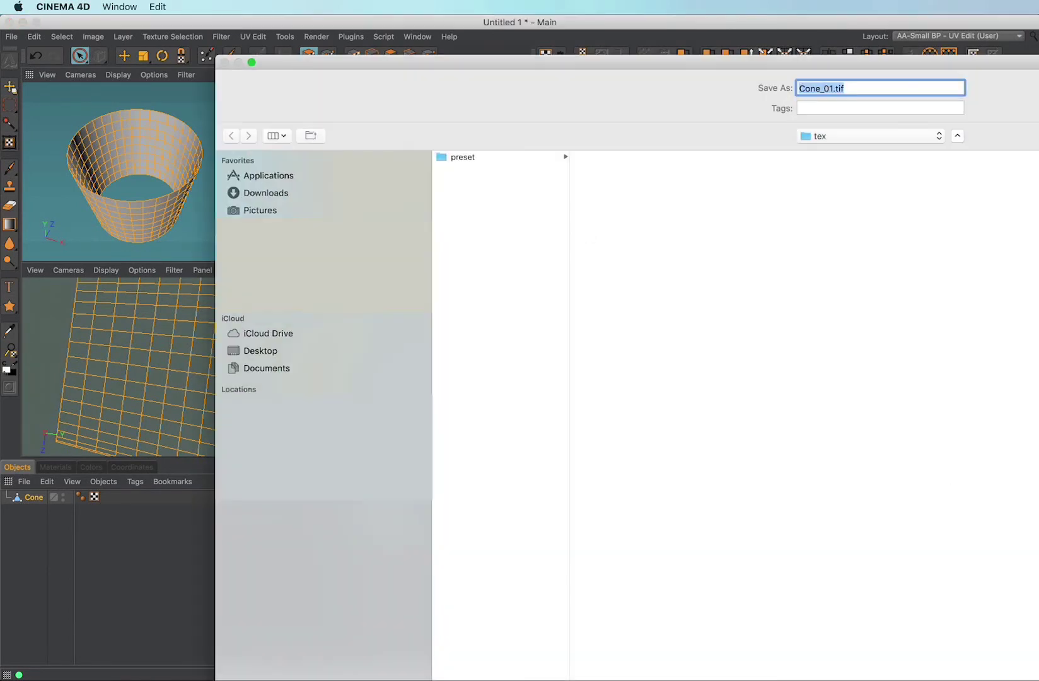
{"action": "key", "text": "Return"}
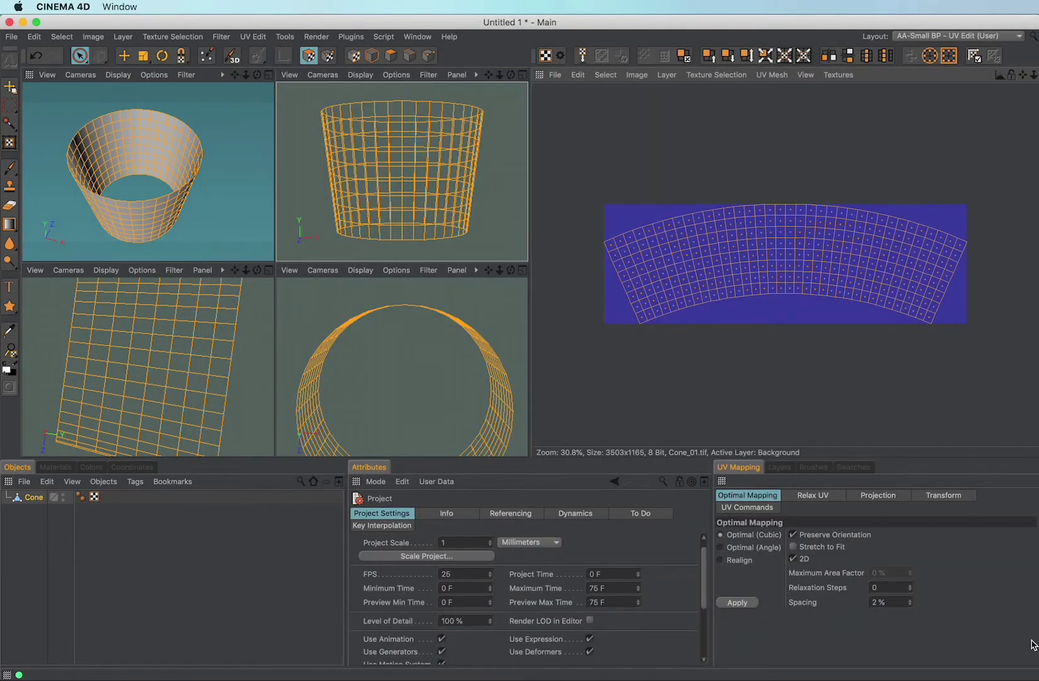
Add a new layer to the texture and set the brush to size 1 with solid black at 0% brightness
{"action": "left_click", "coordinate": [782, 469]}
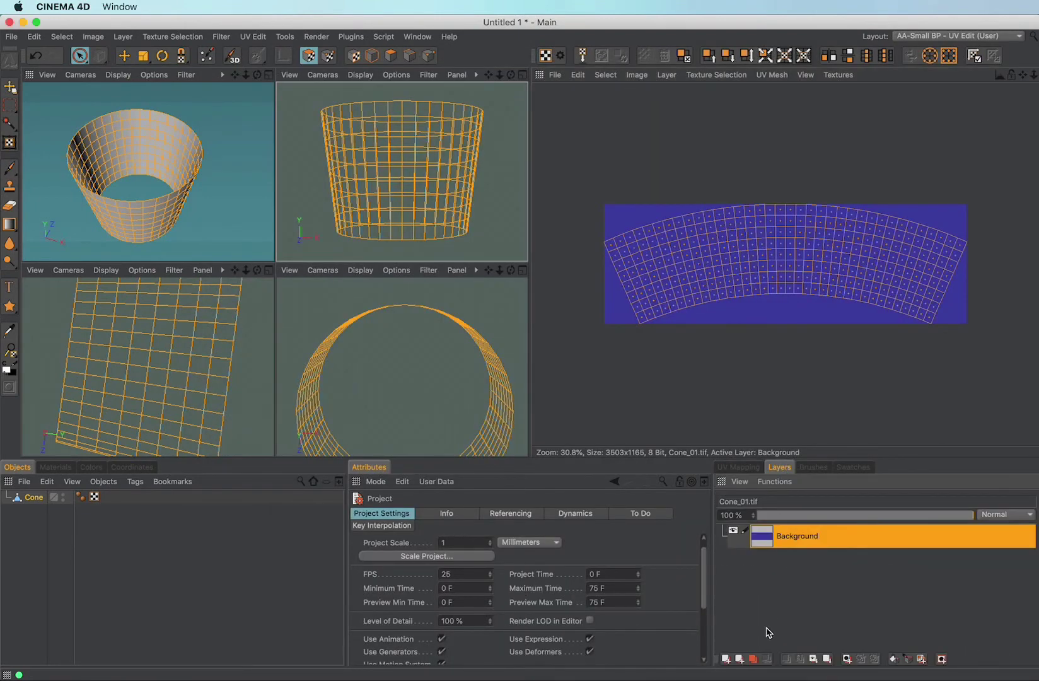
{"action": "left_click", "coordinate": [725, 659]}
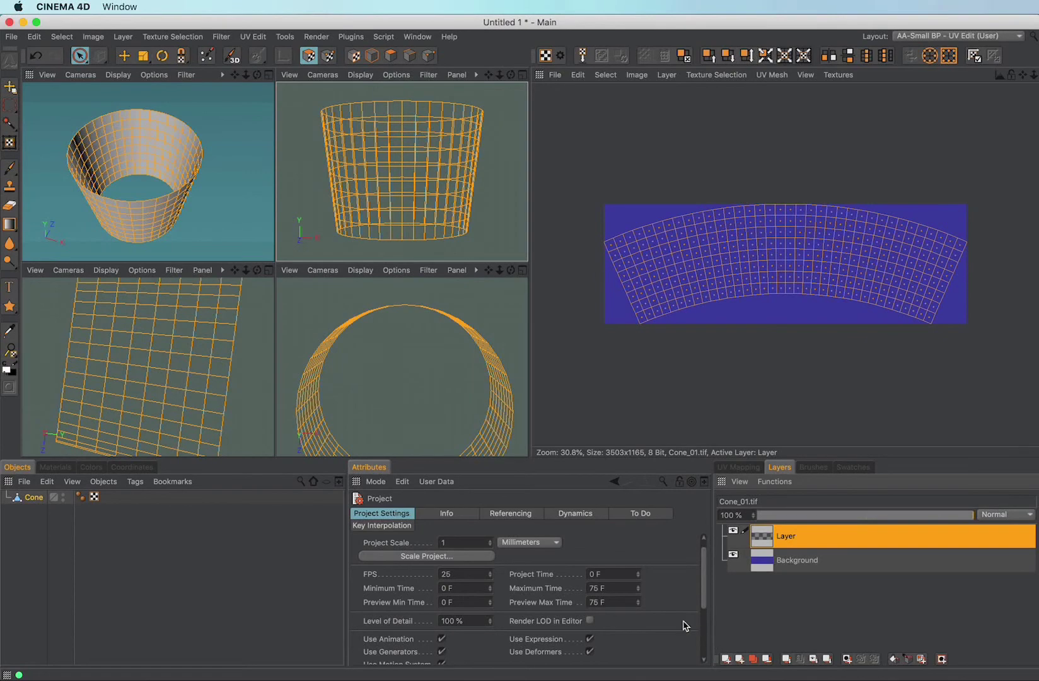
{"action": "left_click", "coordinate": [10, 169]}
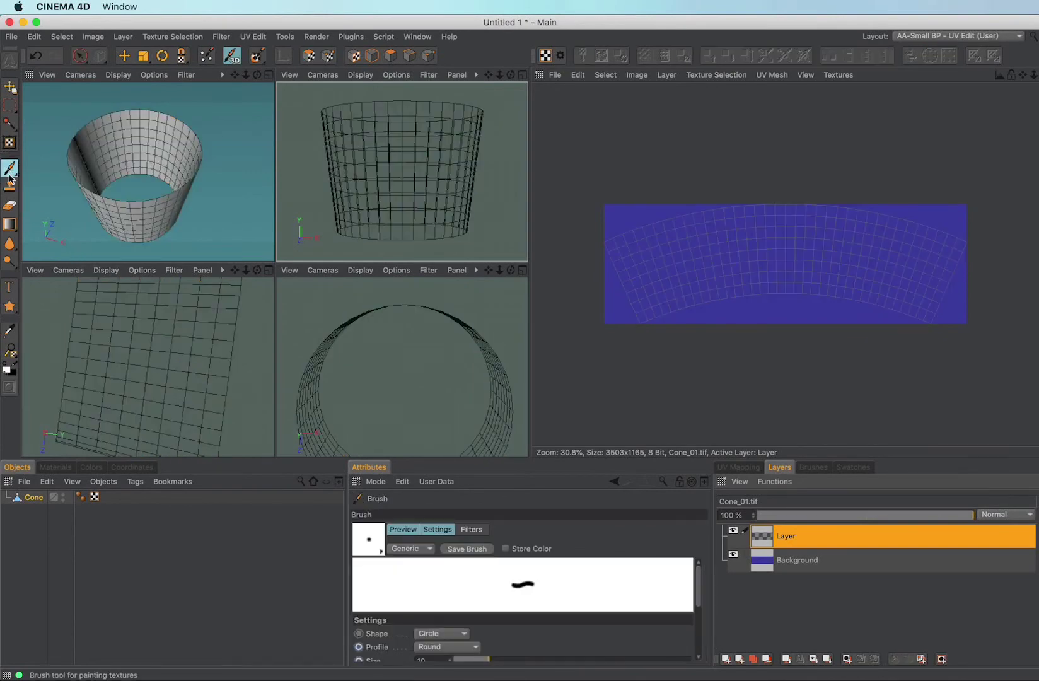
{"action": "left_click_drag", "start_coordinate": [696, 584], "coordinate": [697, 610]}
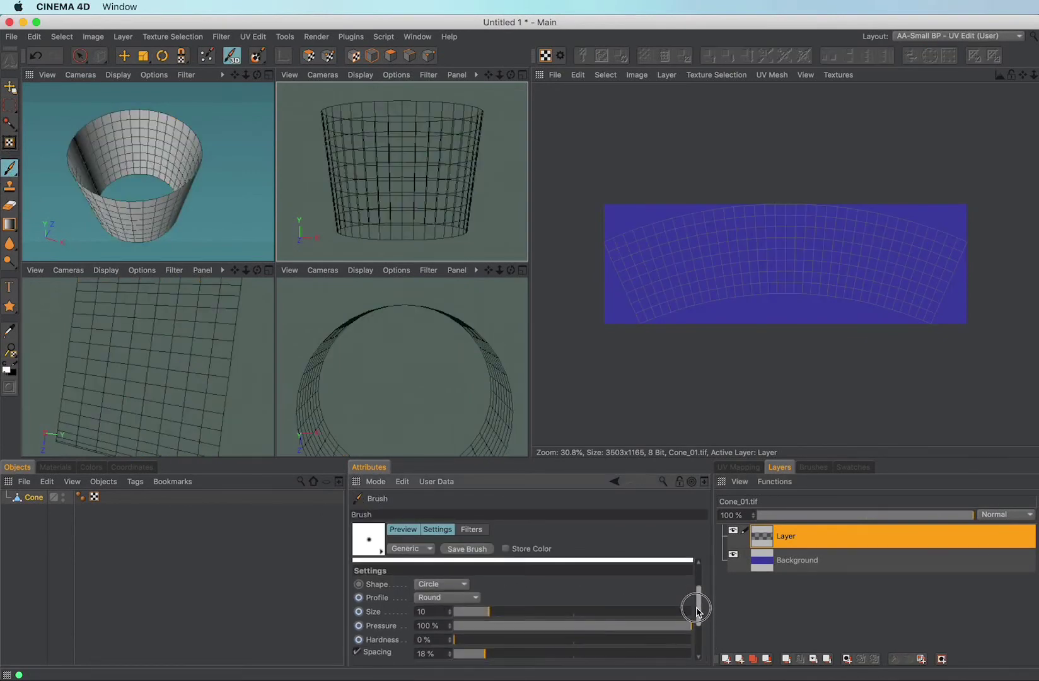
{"action": "mouse_move", "coordinate": [492, 617]}
{"action": "left_mouse_down"}
{"action": "mouse_move", "coordinate": [448, 609]}
{"action": "mouse_move", "coordinate": [434, 619]}
{"action": "left_mouse_up"}
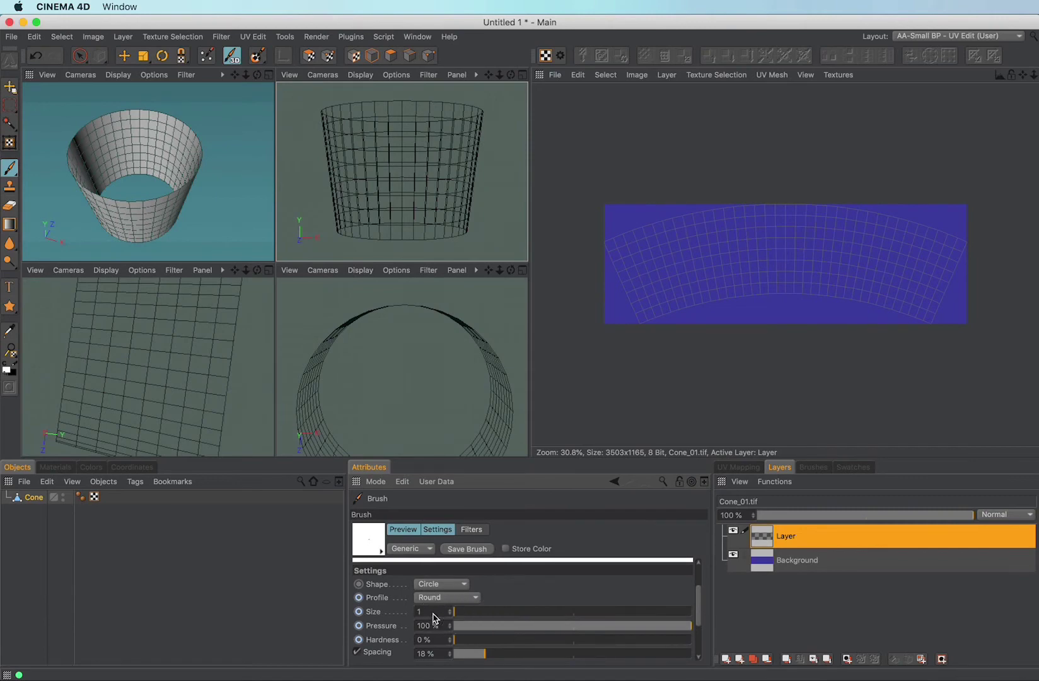
{"action": "left_click", "coordinate": [11, 373]}
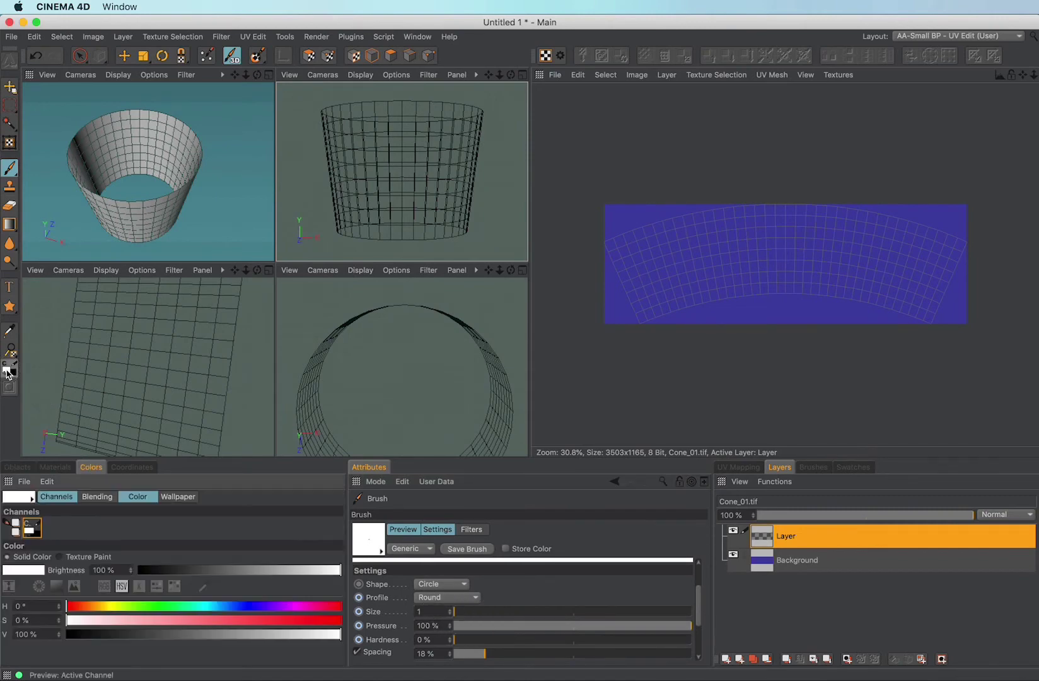
{"action": "left_click_drag", "start_coordinate": [155, 573], "coordinate": [120, 573]}
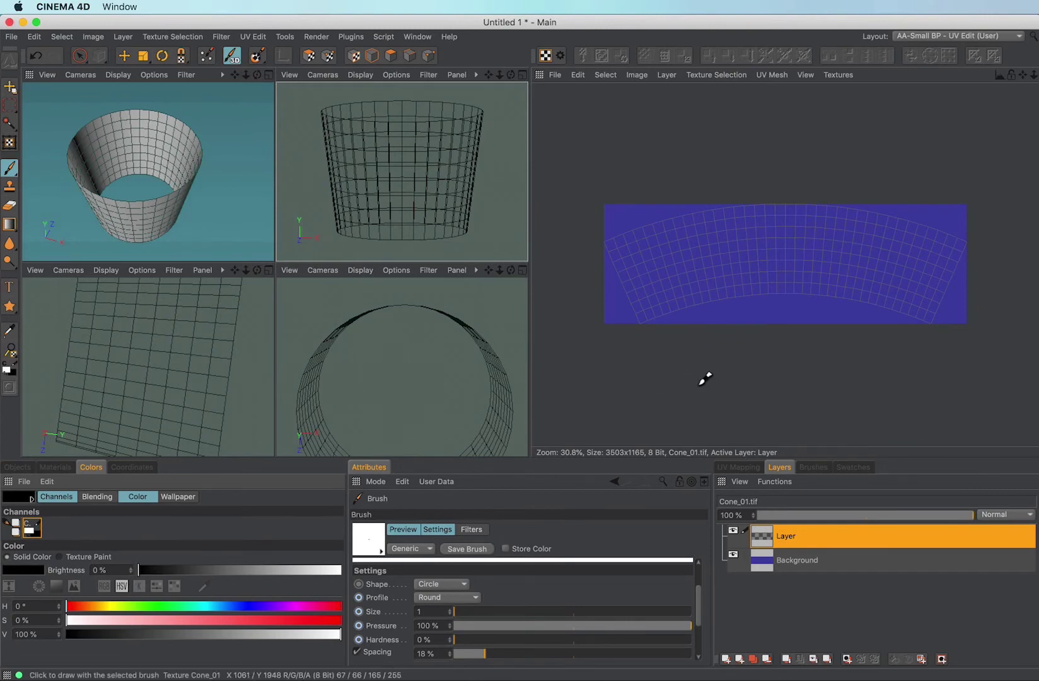
Outline the cone's UV polygons on the new layer with the black brush and save the texture
{"action": "left_click", "coordinate": [318, 56]}
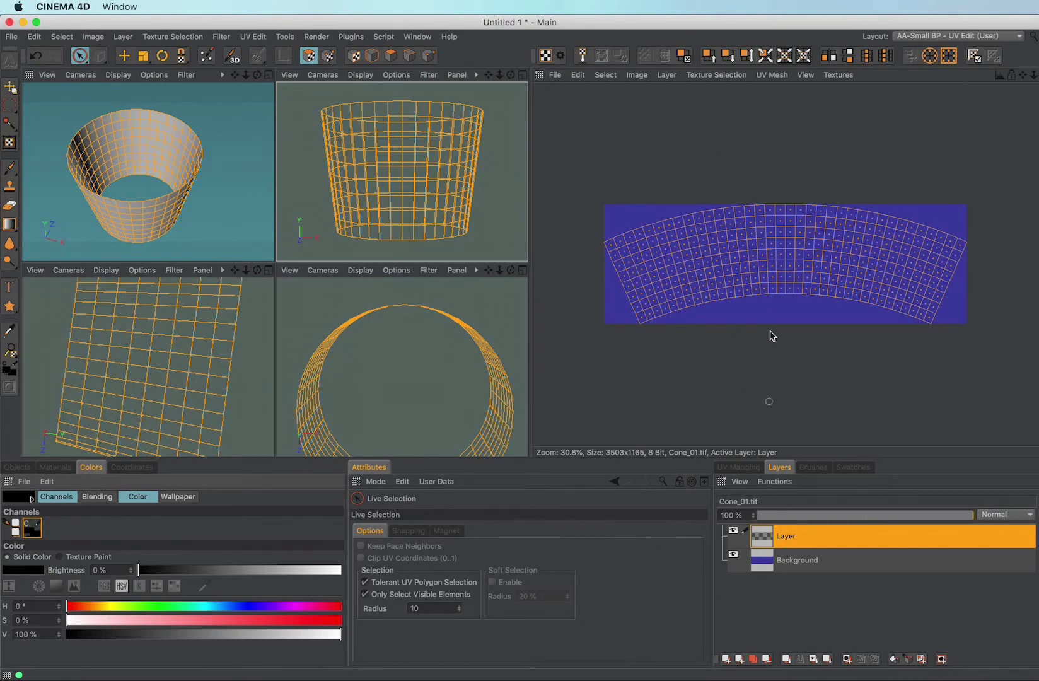
{"action": "left_click", "coordinate": [666, 75]}
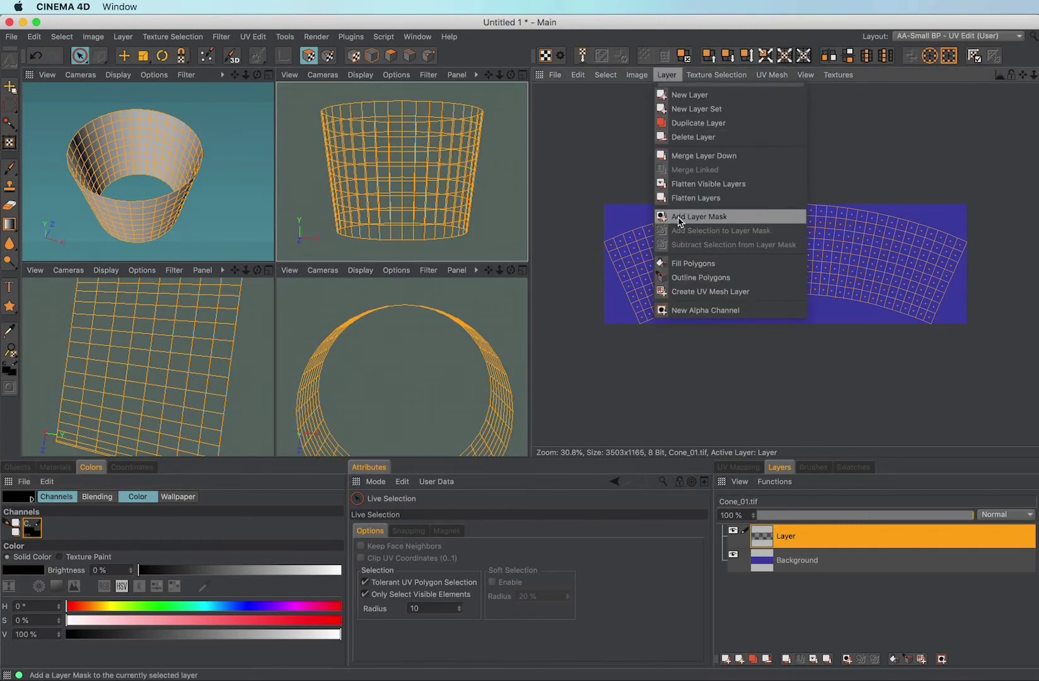
{"action": "left_click", "coordinate": [681, 277]}
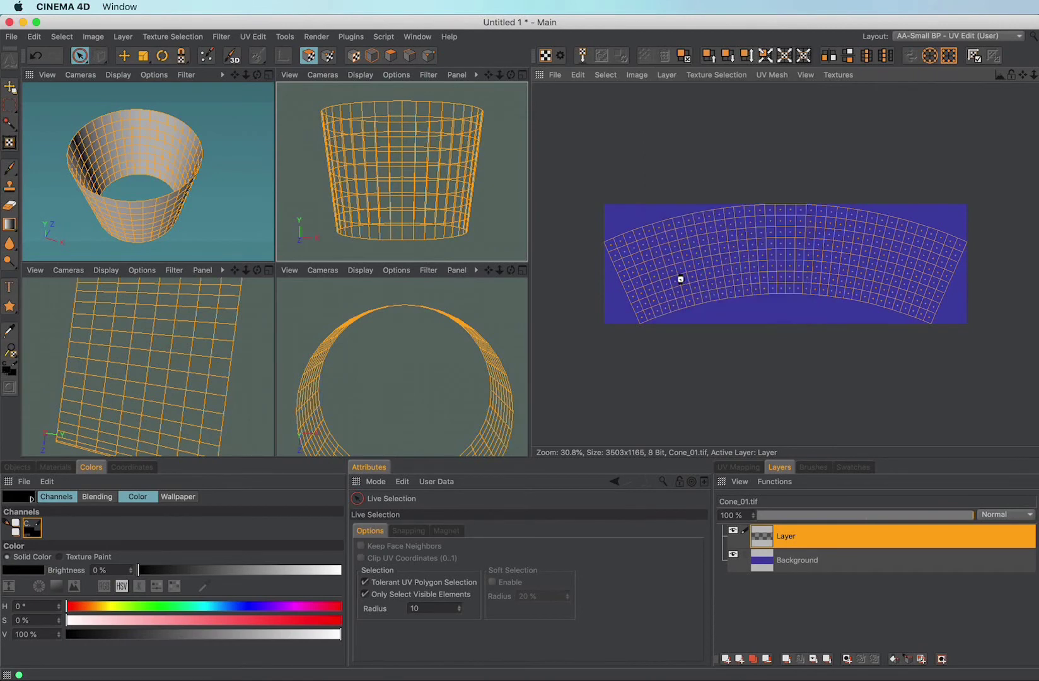
{"action": "left_click", "coordinate": [733, 394]}
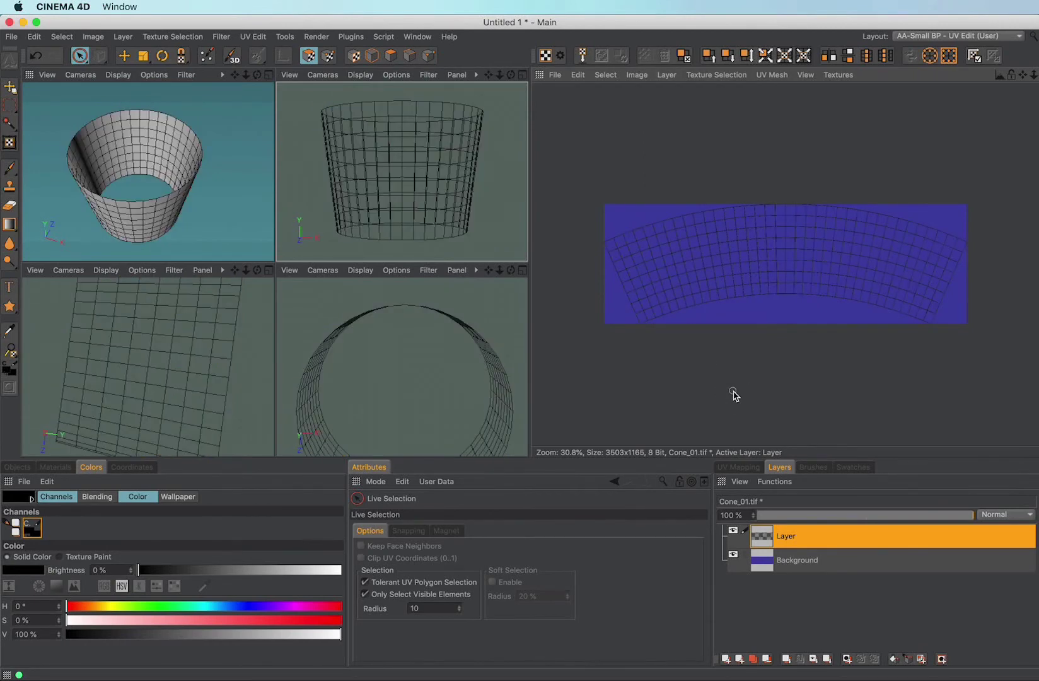
{"action": "left_click", "coordinate": [555, 76]}
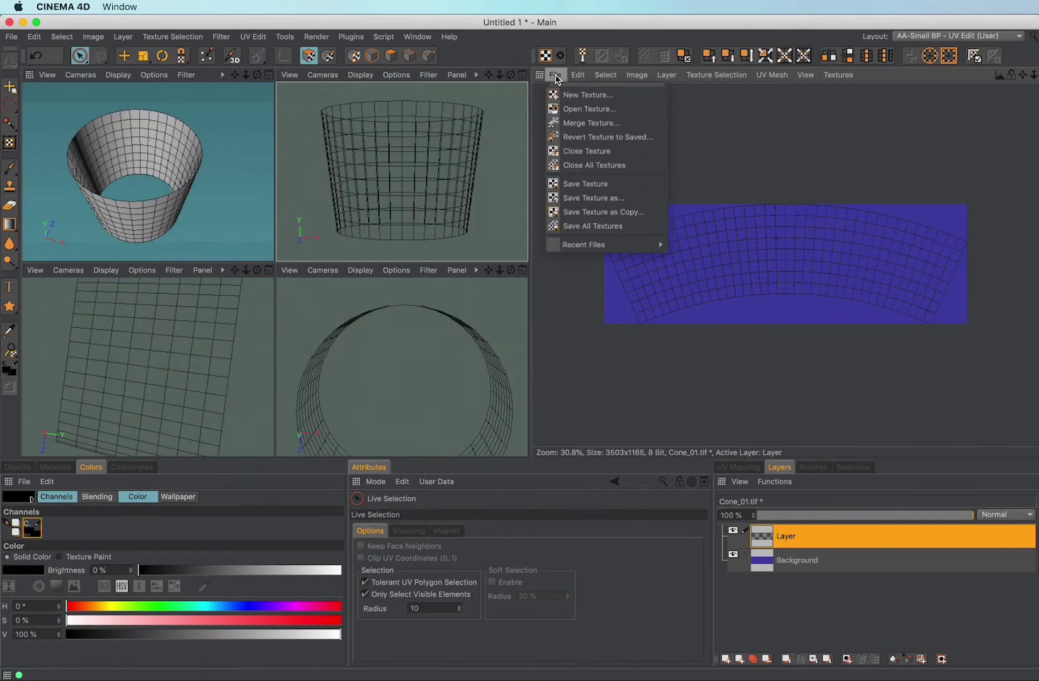
{"action": "left_click", "coordinate": [568, 184]}
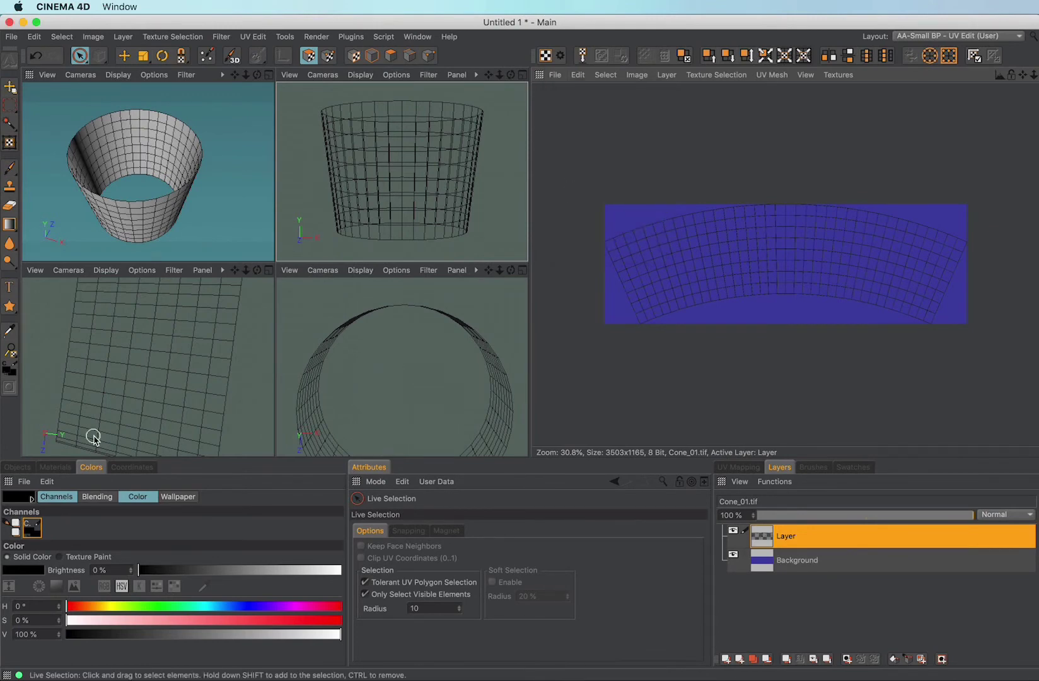
Create a new material and load Cone_01.tif as its color texture
{"action": "left_click", "coordinate": [56, 468]}
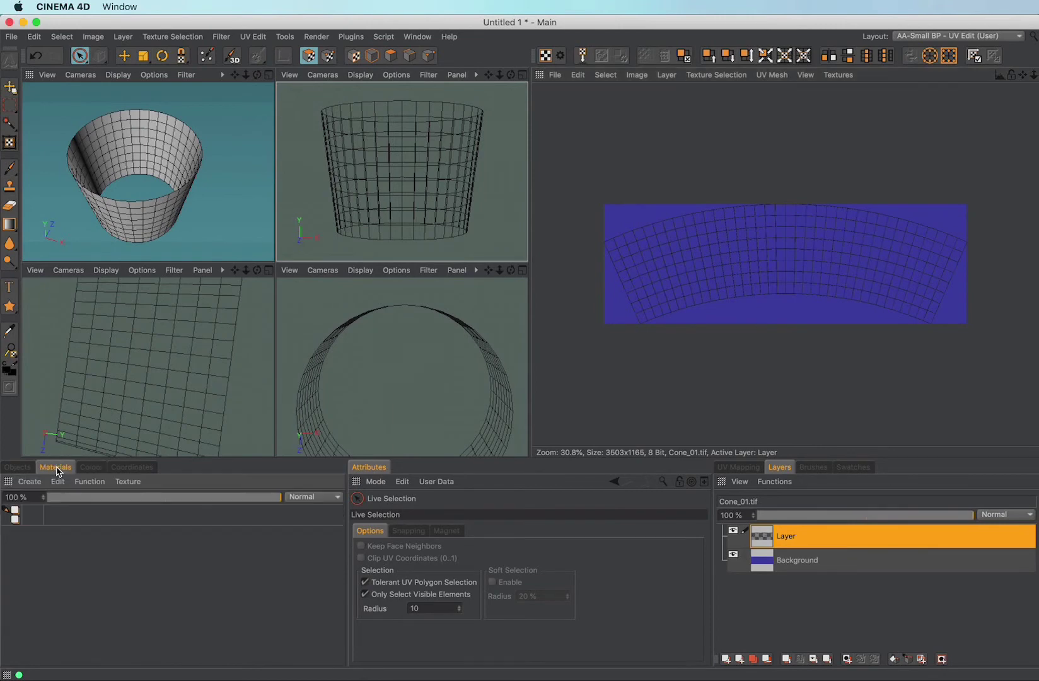
{"action": "left_click", "coordinate": [29, 482]}
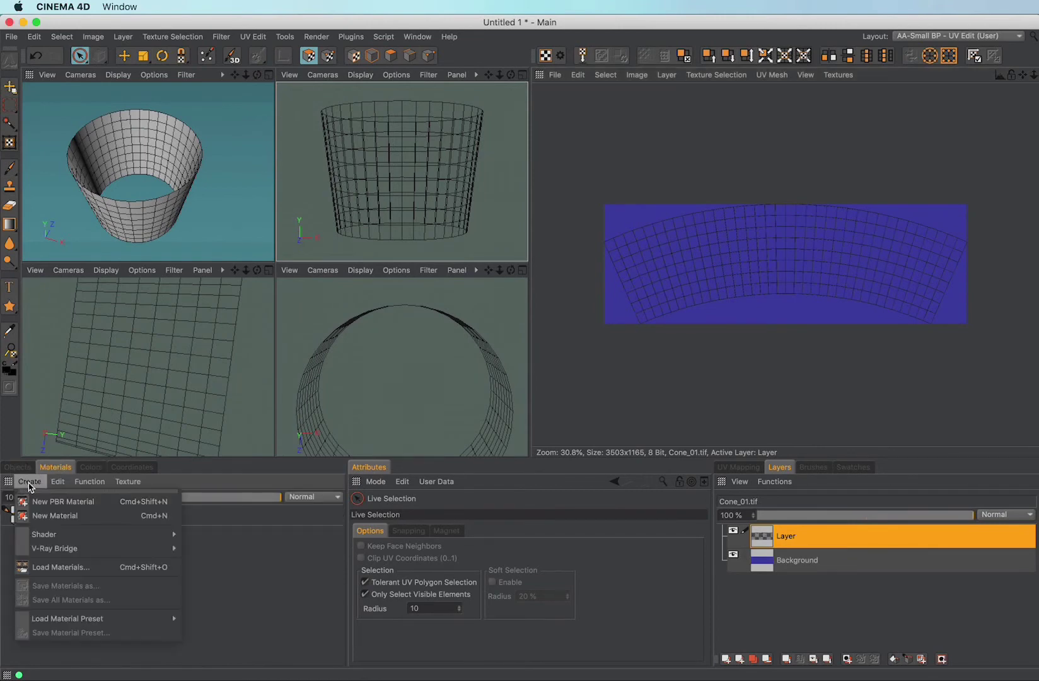
{"action": "left_click", "coordinate": [44, 516]}
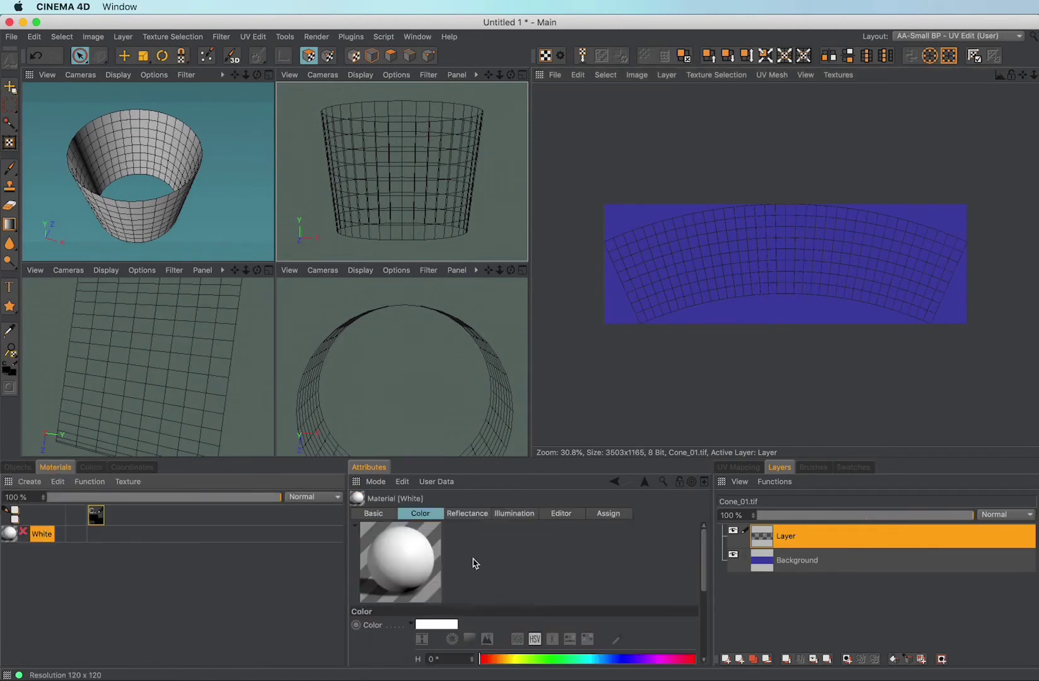
{"action": "left_click_drag", "start_coordinate": [704, 570], "coordinate": [698, 621]}
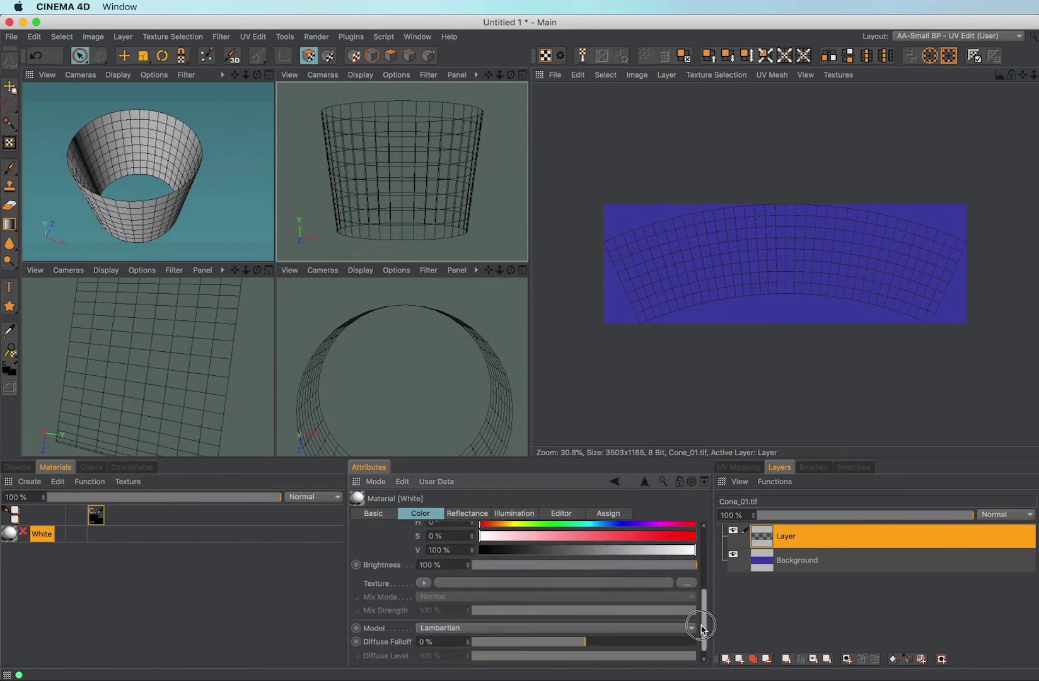
{"action": "left_click", "coordinate": [685, 583]}
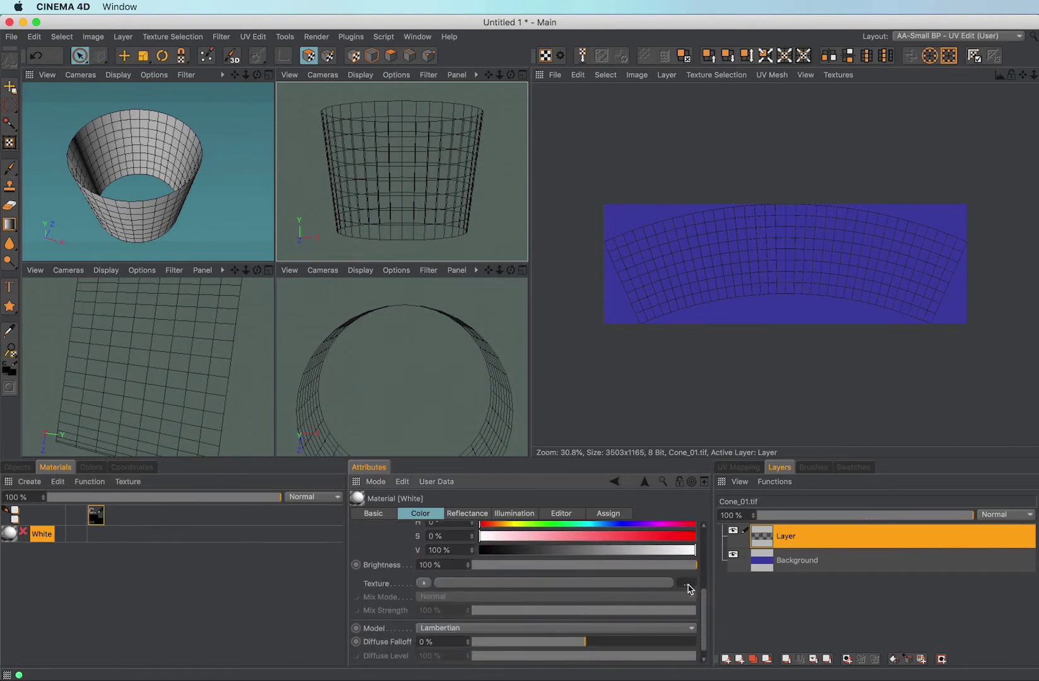
{"action": "double_click", "coordinate": [246, 133]}
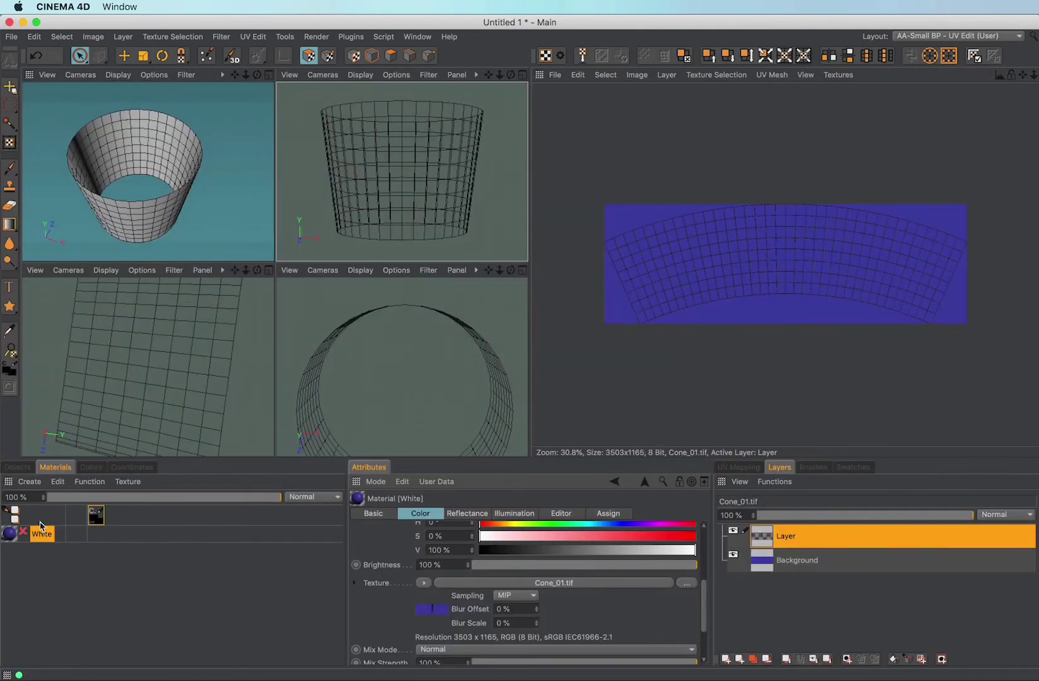
Apply the new material to the cone and set its texture tag to show on the Front side only
{"action": "left_click_drag", "start_coordinate": [5, 540], "coordinate": [154, 140]}
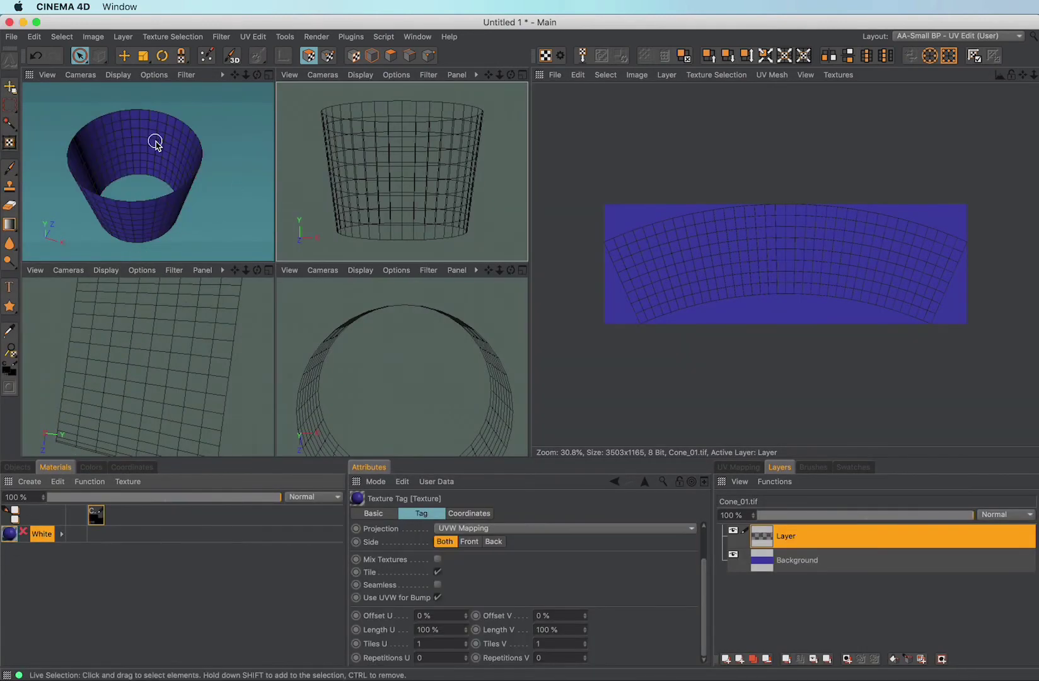
{"action": "left_click", "coordinate": [23, 467]}
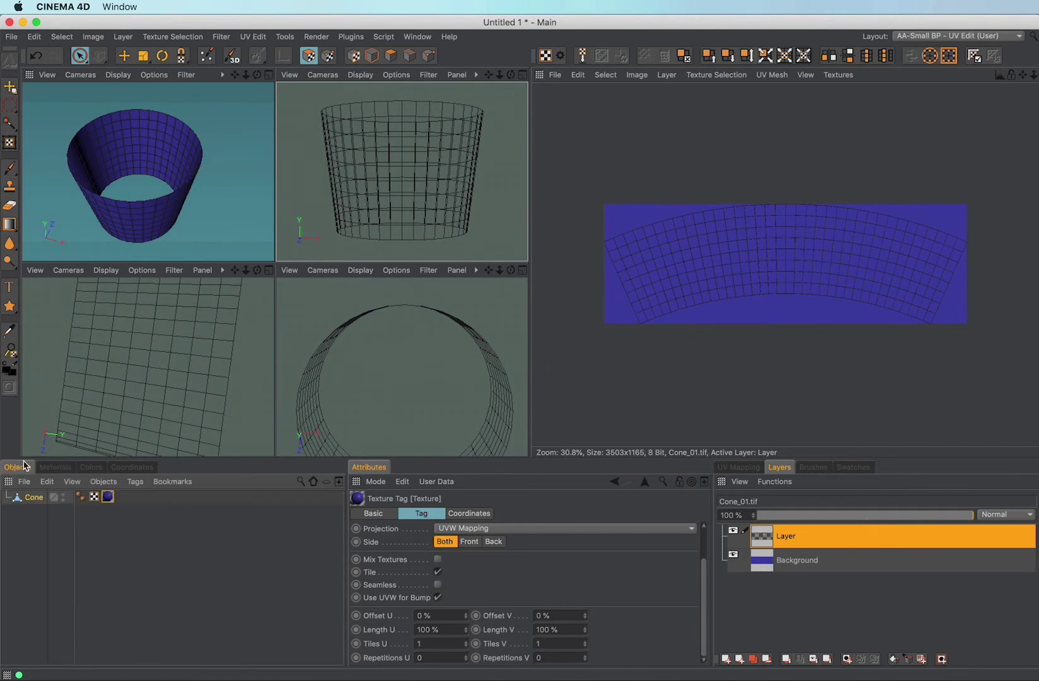
{"action": "left_click", "coordinate": [108, 497]}
{"action": "left_click", "coordinate": [469, 542]}
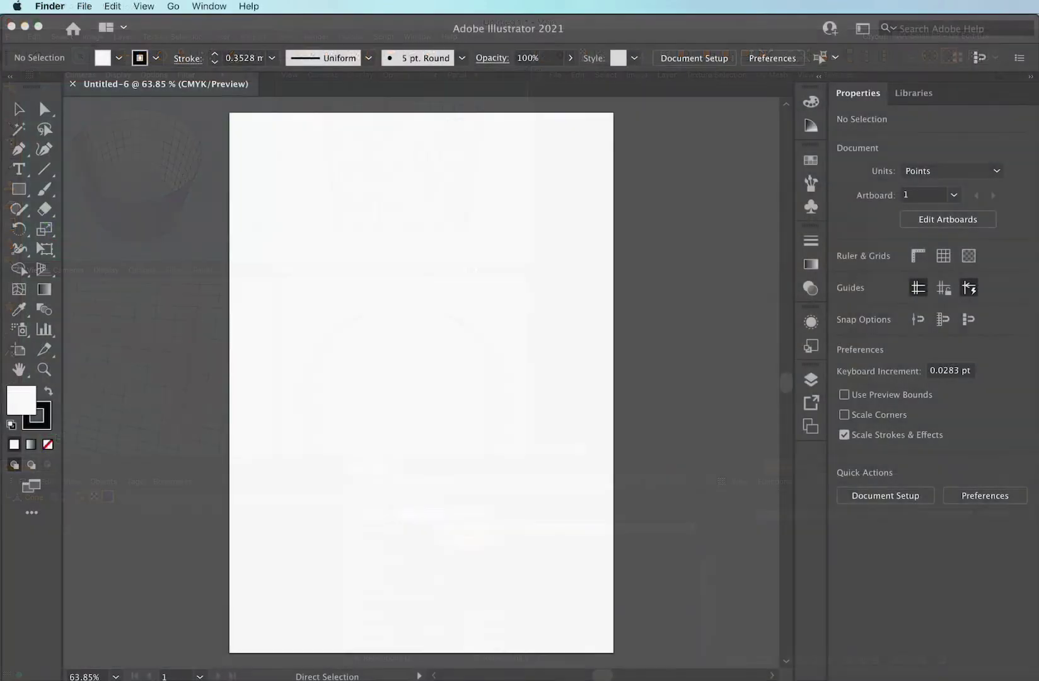
Switch to Illustrator, place Cone_01.tif as a linked image in the blank document, and fit the artboard to the selected art
{"action": "left_click_drag", "start_coordinate": [287, 669], "coordinate": [404, 361]}
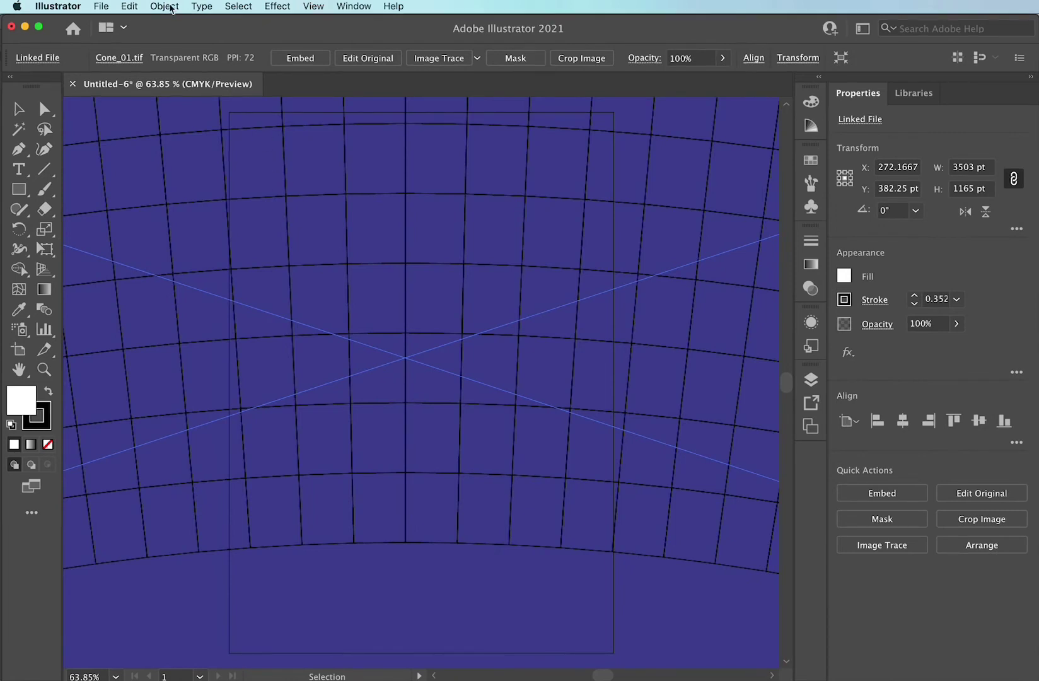
{"action": "left_click", "coordinate": [166, 6]}
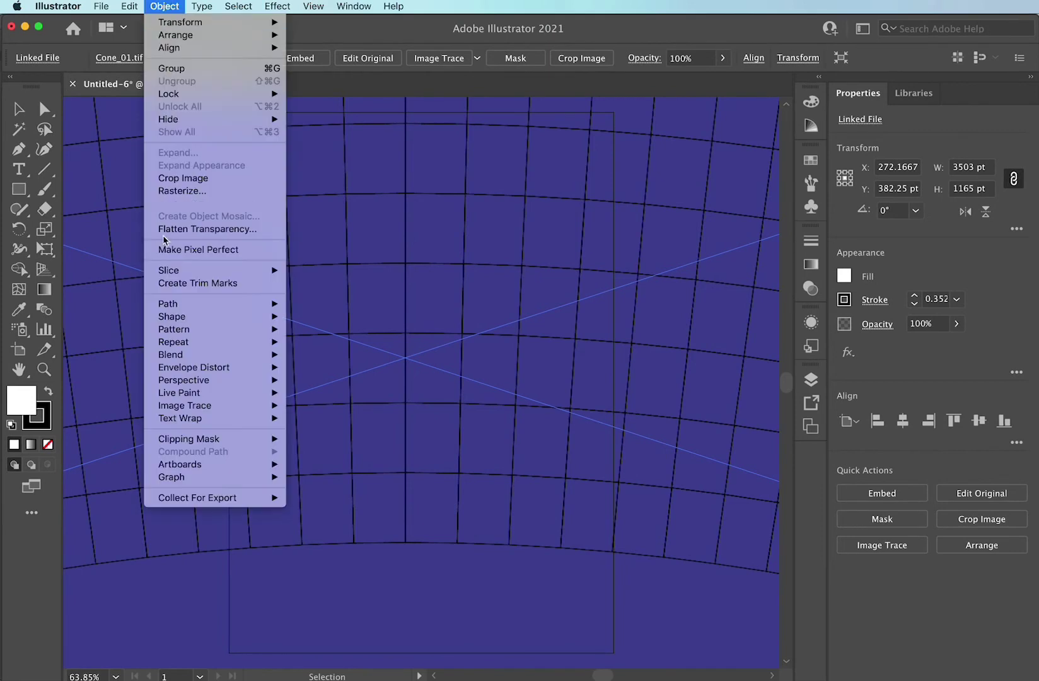
{"action": "mouse_move", "coordinate": [190, 465]}
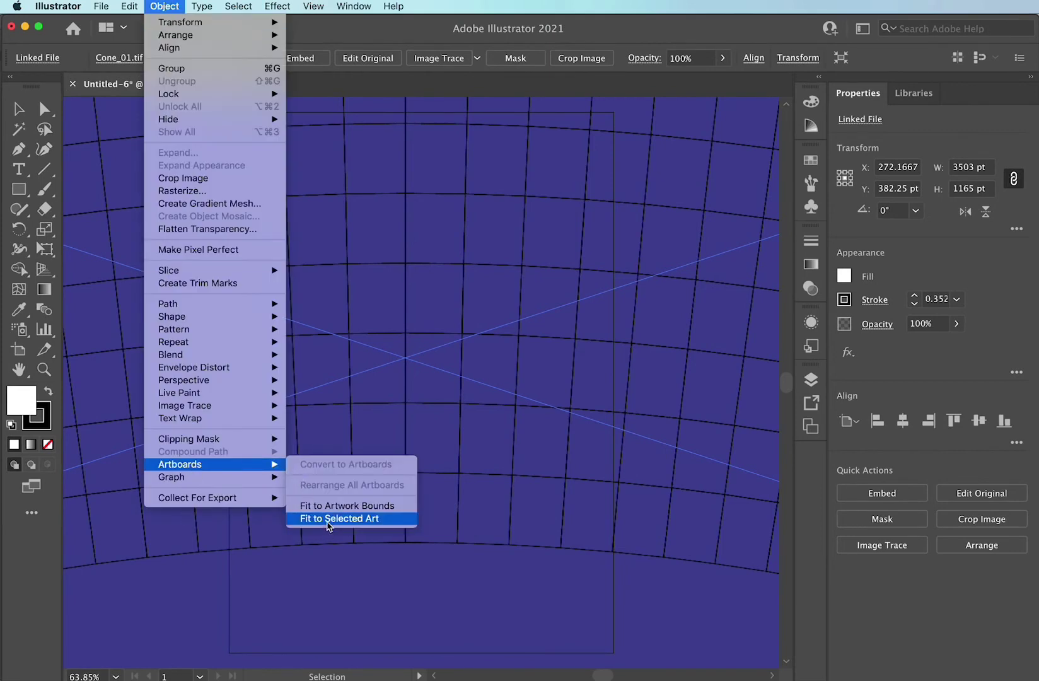
{"action": "left_click", "coordinate": [327, 519]}
{"action": "key", "text": "super+0"}
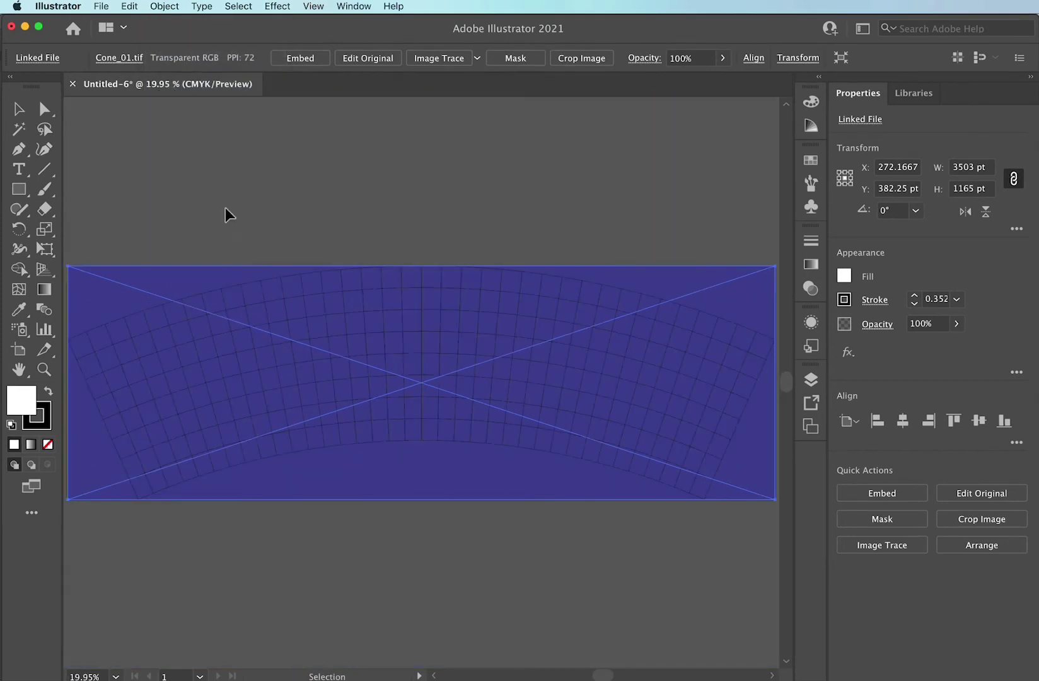
Save the Illustrator document as Cone_01.ai in the tex folder, keeping the default Illustrator options
{"action": "left_click", "coordinate": [102, 7]}
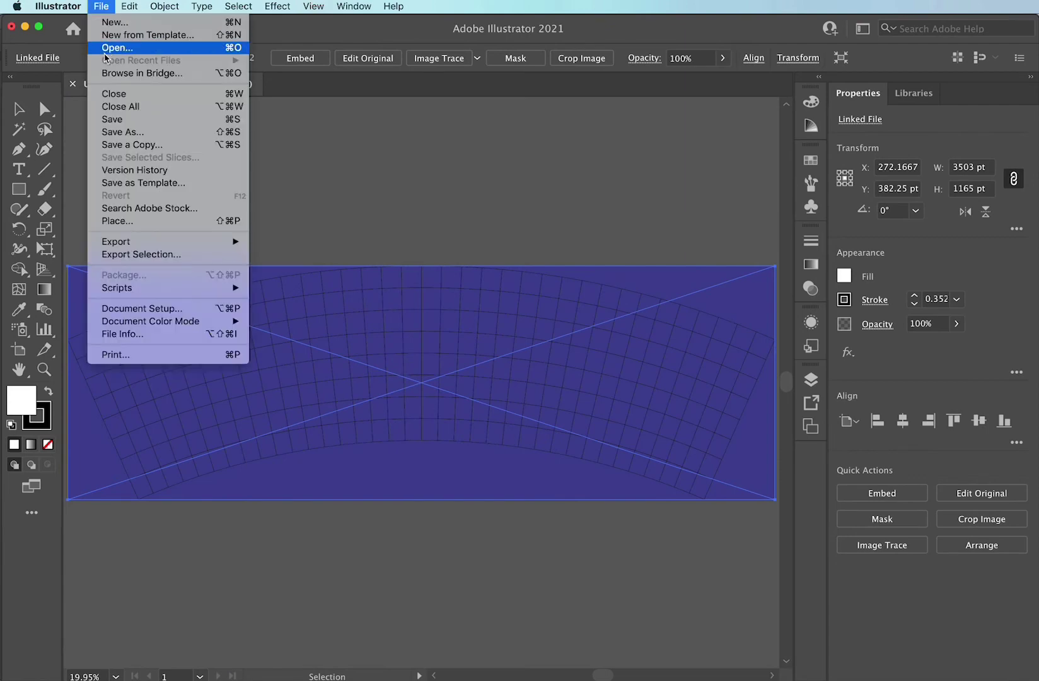
{"action": "left_click", "coordinate": [117, 119]}
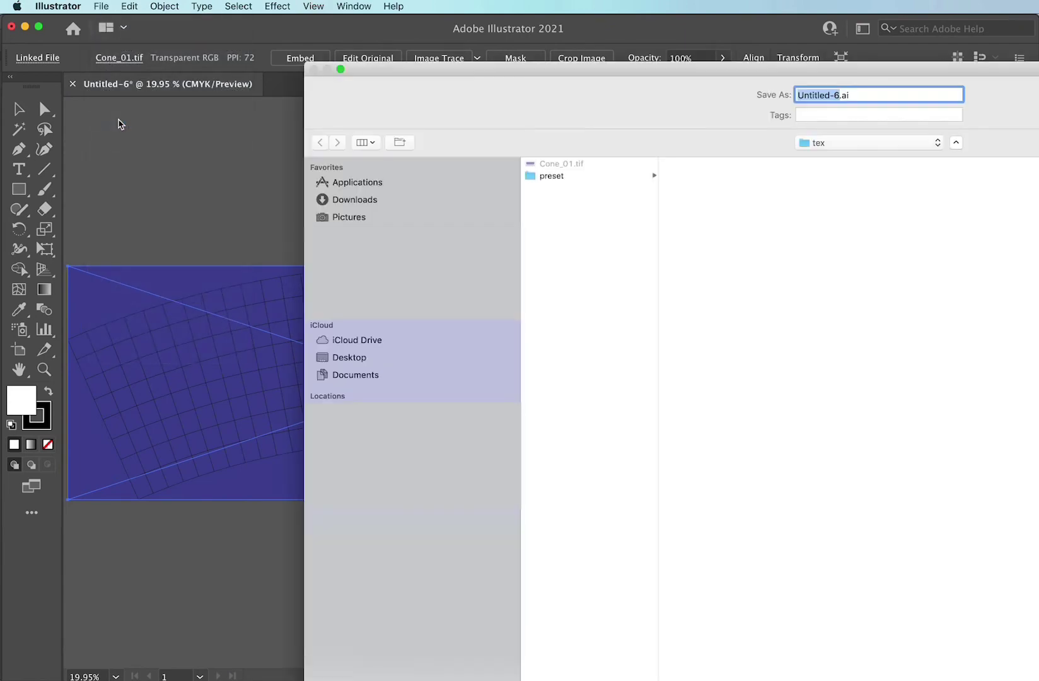
{"action": "left_click", "coordinate": [558, 165]}
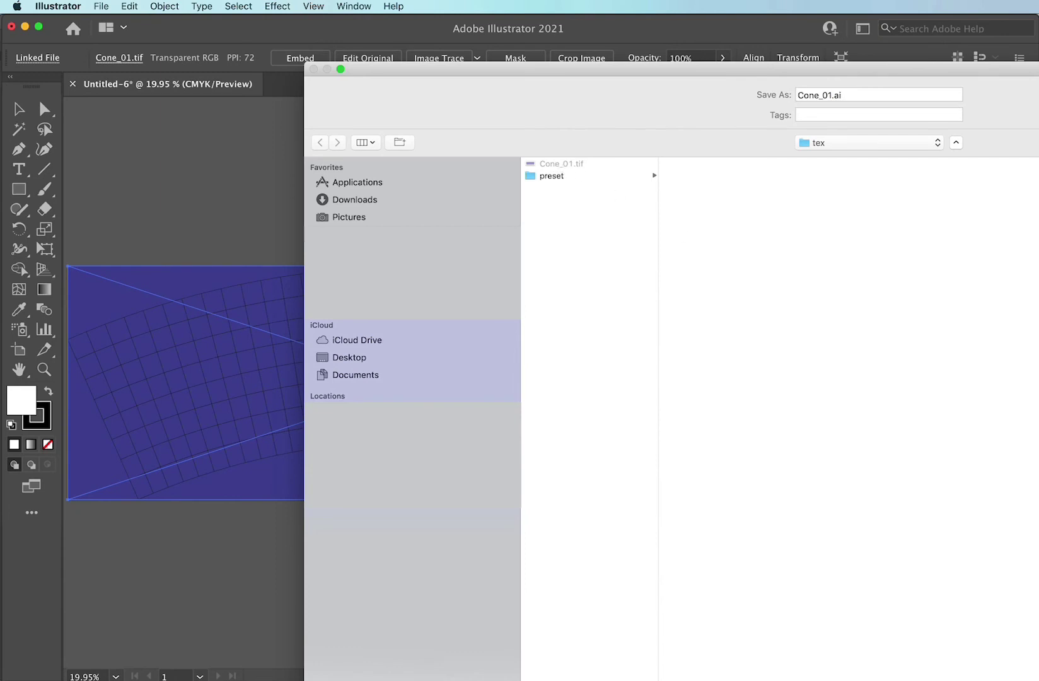
{"action": "key", "text": "Return"}
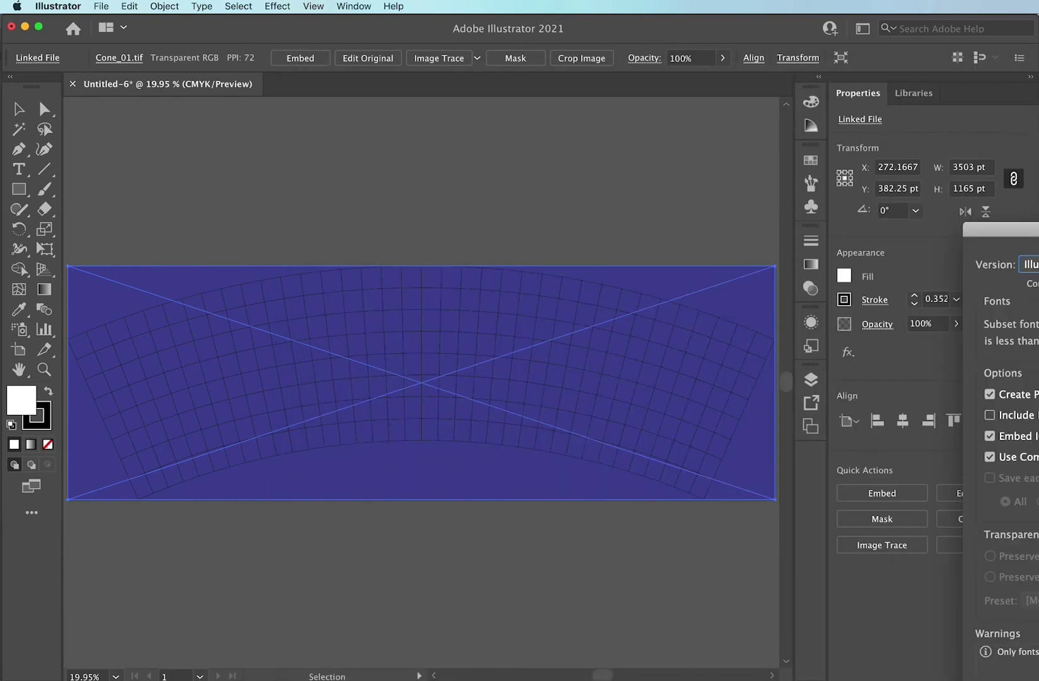
{"action": "key", "text": "Return"}
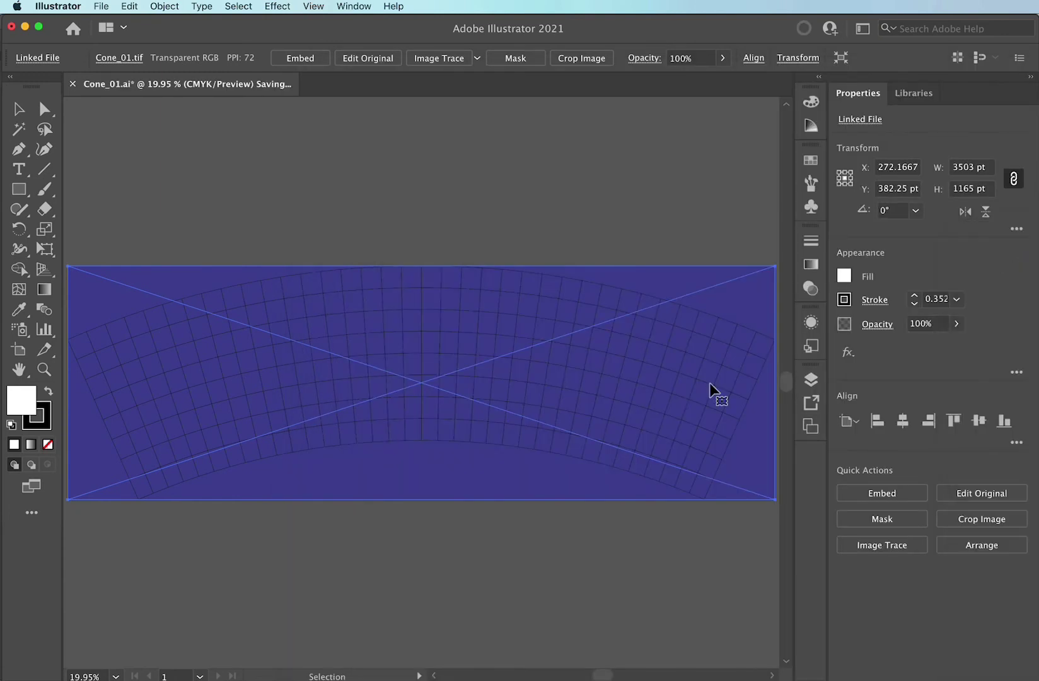
Copy the placed Cone_01.tif artwork and switch to Photoshop, where the layered Cone_01.tif is open
{"action": "left_click", "coordinate": [130, 7]}
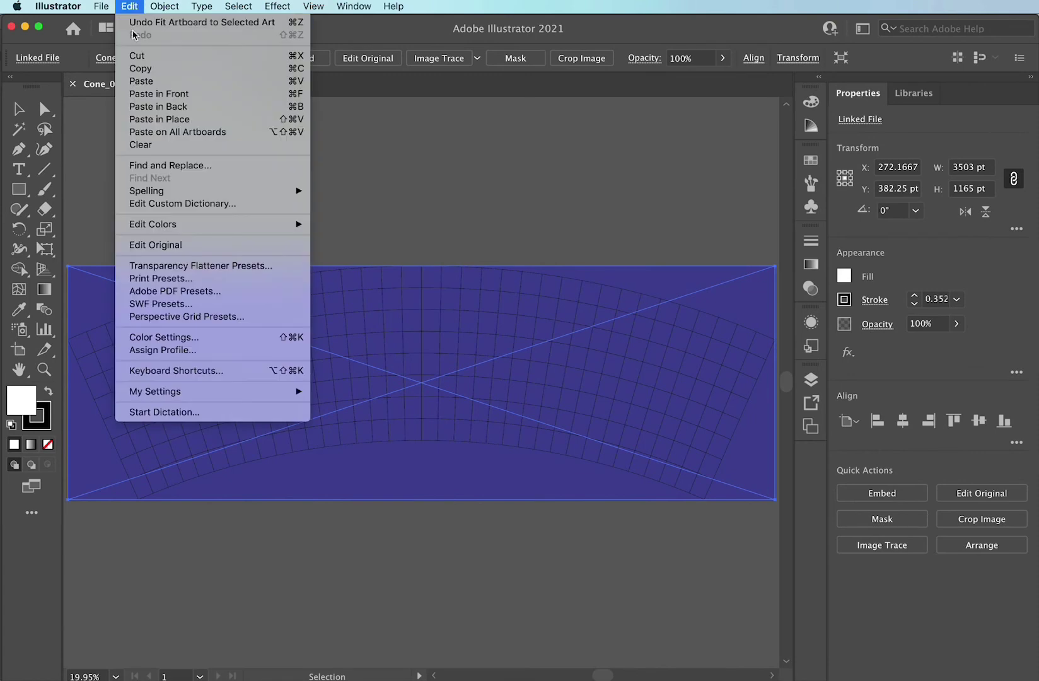
{"action": "left_click", "coordinate": [139, 69]}
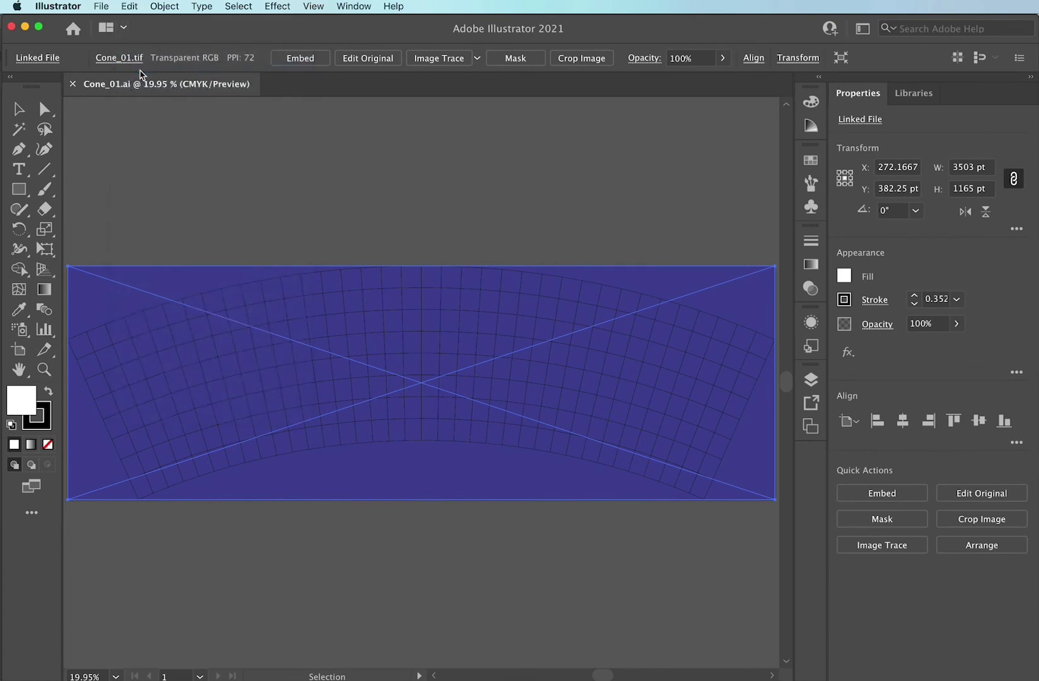
{"action": "key", "text": "super+Tab"}
{"action": "key", "text": "super+Tab"}
{"action": "key", "text": "super+Tab"}
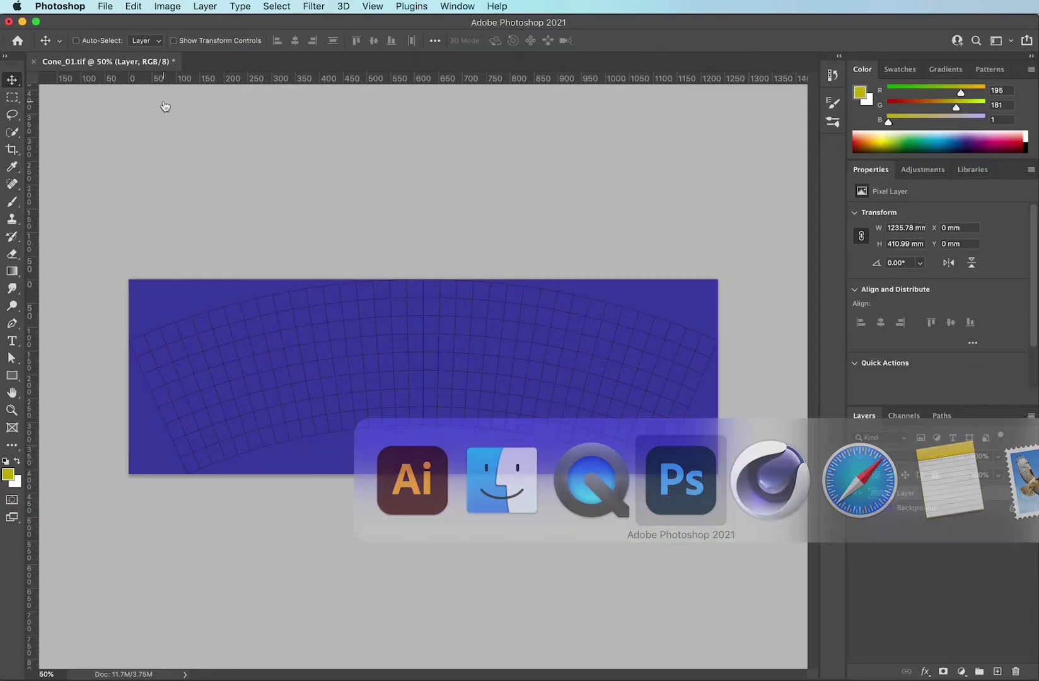
Paste the copied artwork as a Smart Object, commit its placement, and hide the Layer and Background layers
{"action": "left_click", "coordinate": [139, 9]}
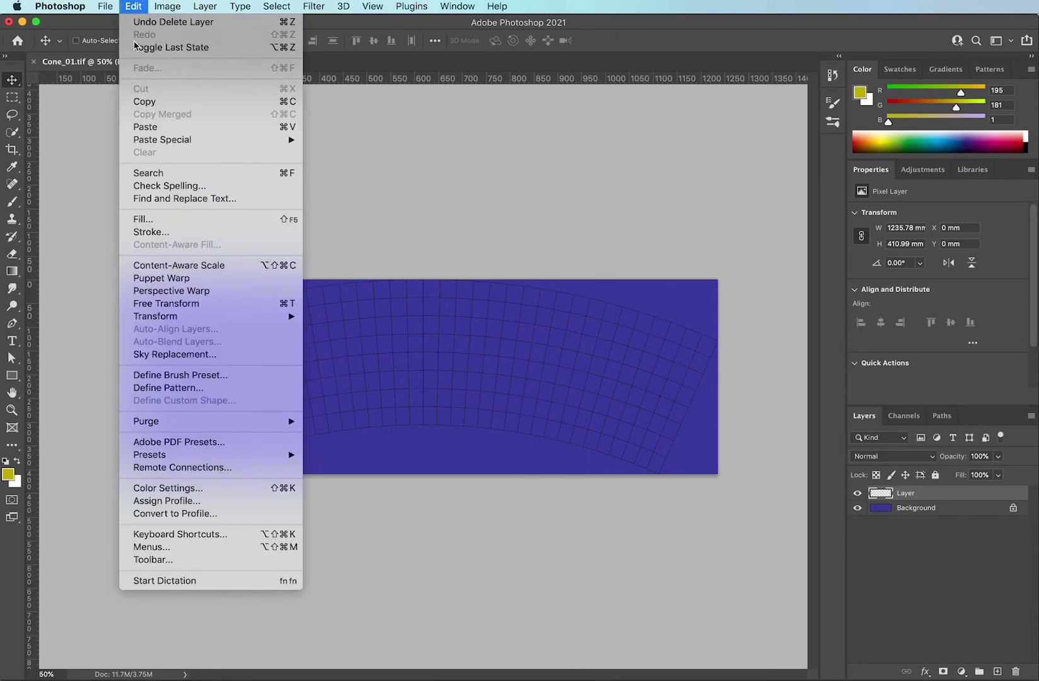
{"action": "left_click", "coordinate": [153, 130]}
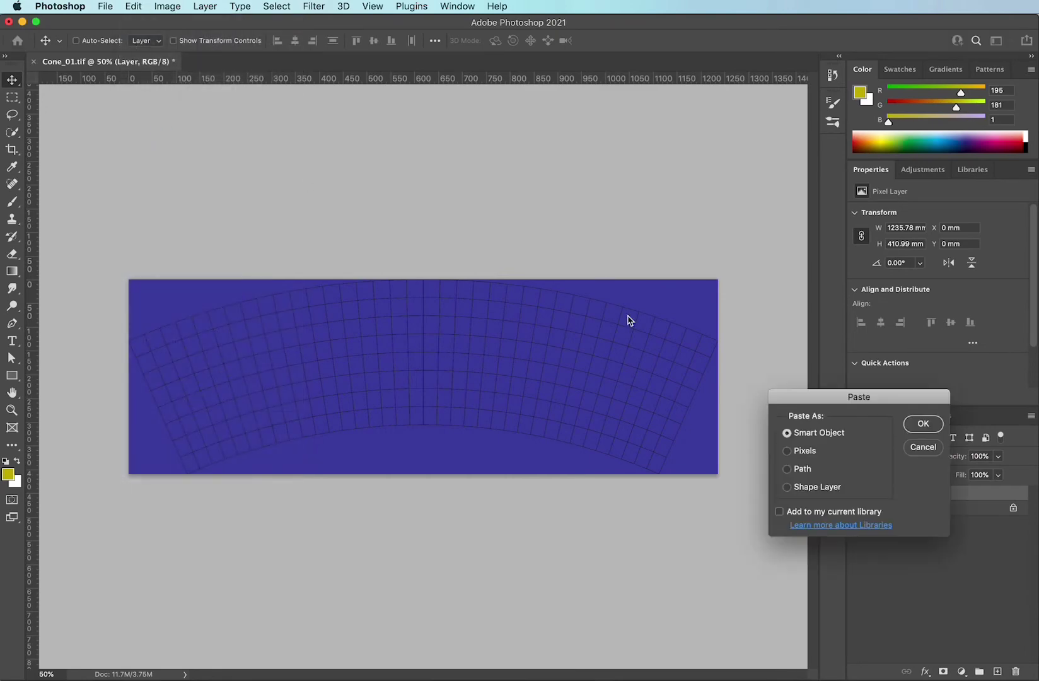
{"action": "left_click", "coordinate": [923, 425]}
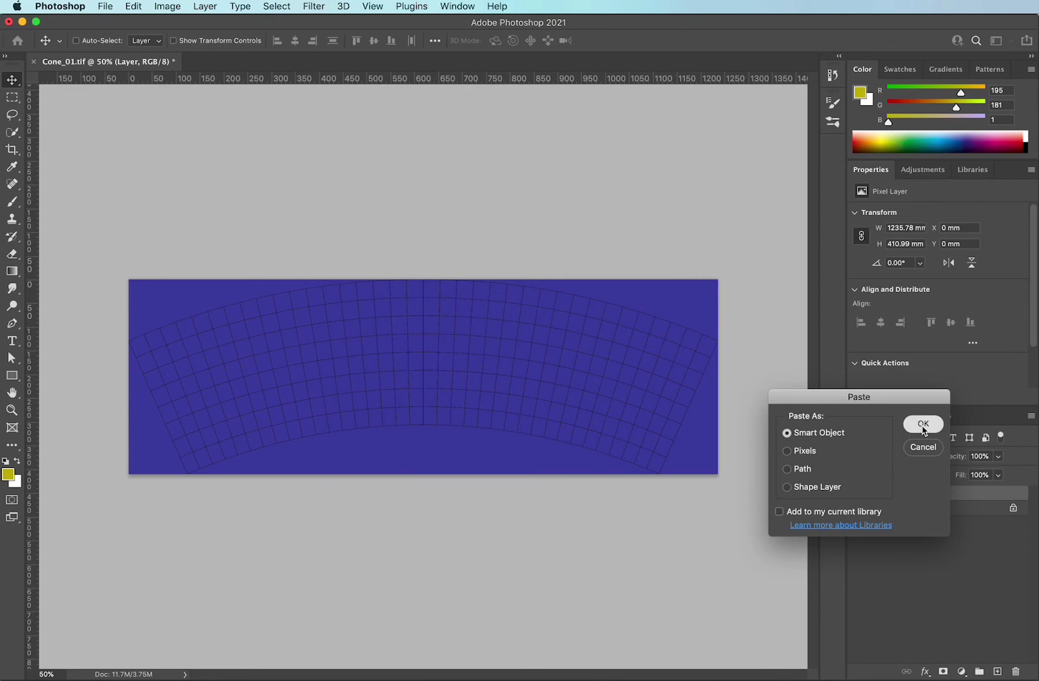
{"action": "left_click", "coordinate": [916, 568]}
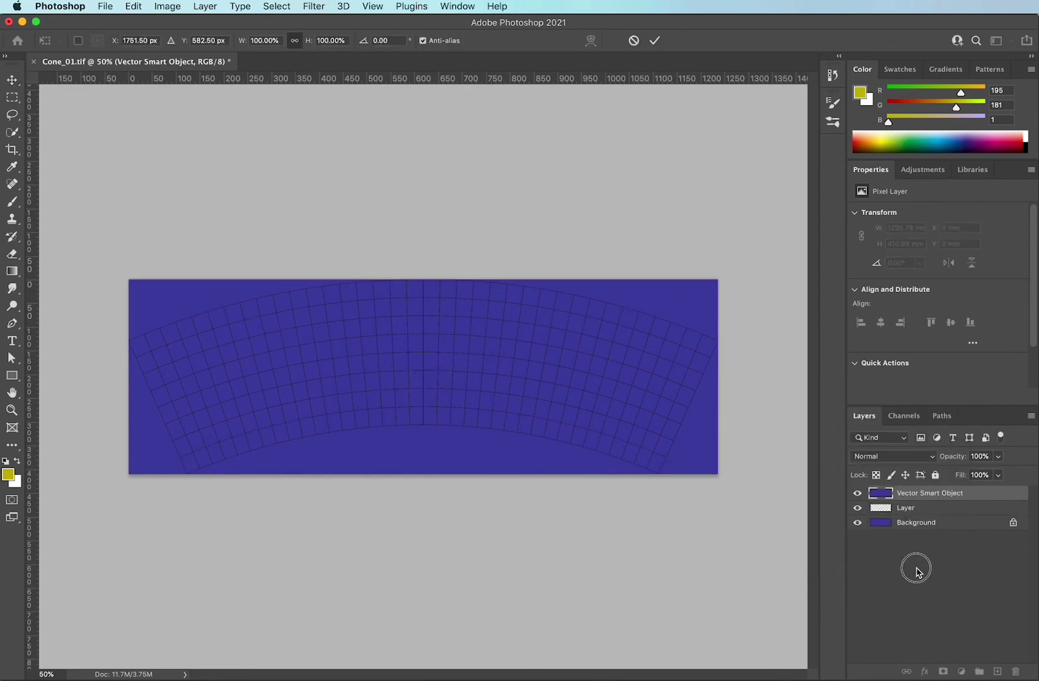
{"action": "left_click", "coordinate": [857, 508]}
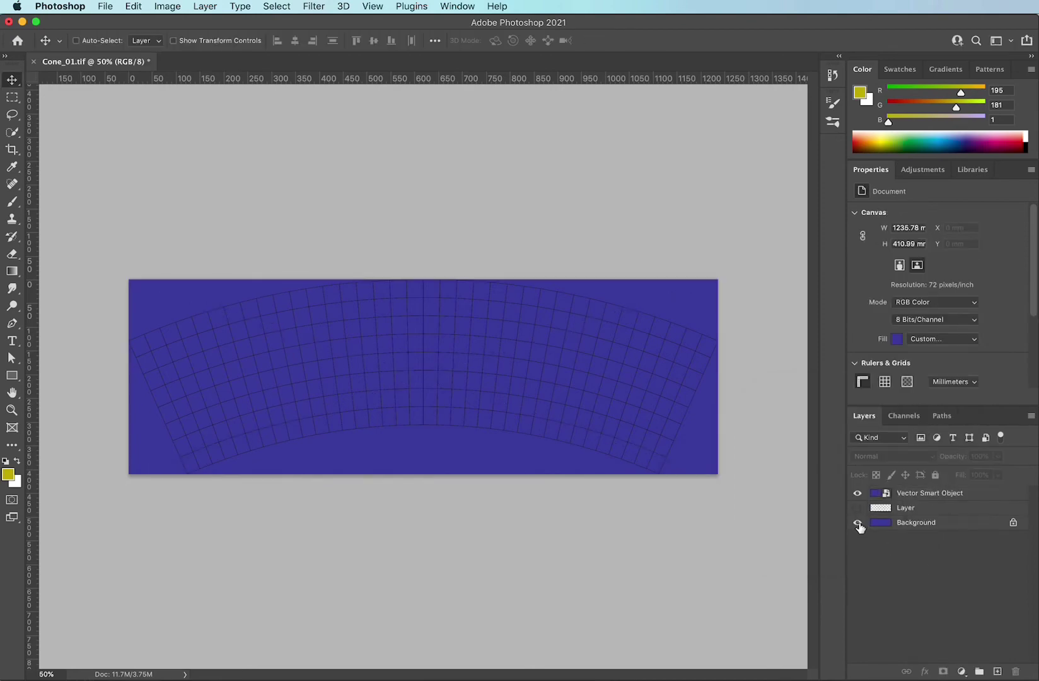
{"action": "left_click", "coordinate": [857, 523]}
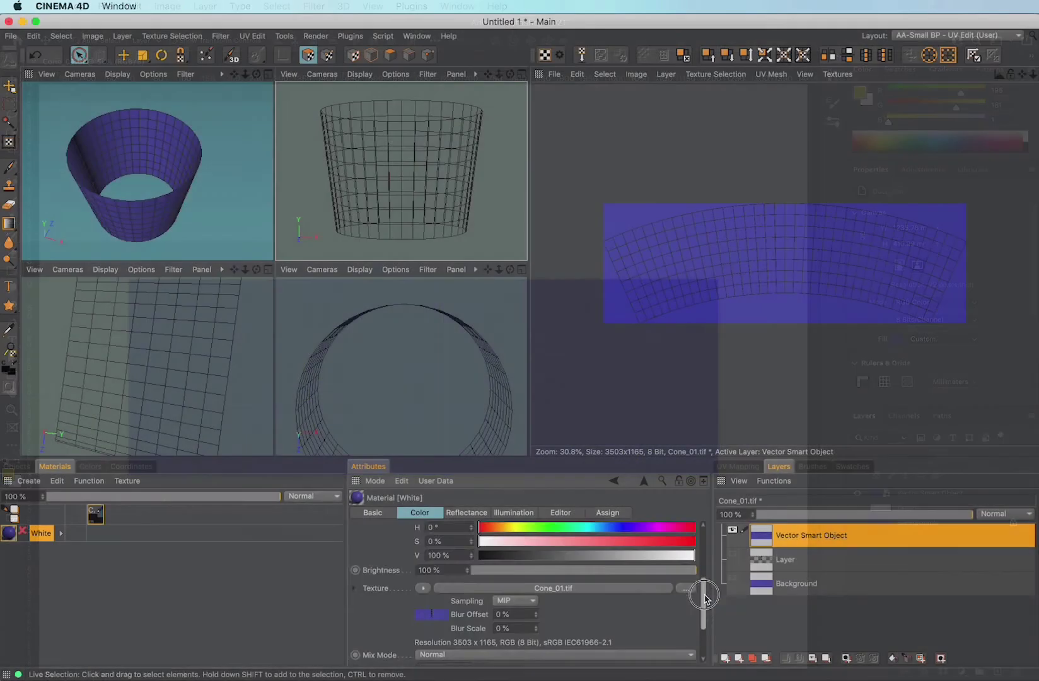
In Cinema 4D, reload the White material's Cone_01.tif color texture, reverting to the saved version of the file
{"action": "mouse_move", "coordinate": [702, 590]}
{"action": "left_mouse_down"}
{"action": "mouse_move", "coordinate": [708, 619]}
{"action": "mouse_move", "coordinate": [700, 605]}
{"action": "left_mouse_up"}
{"action": "left_click", "coordinate": [354, 563]}
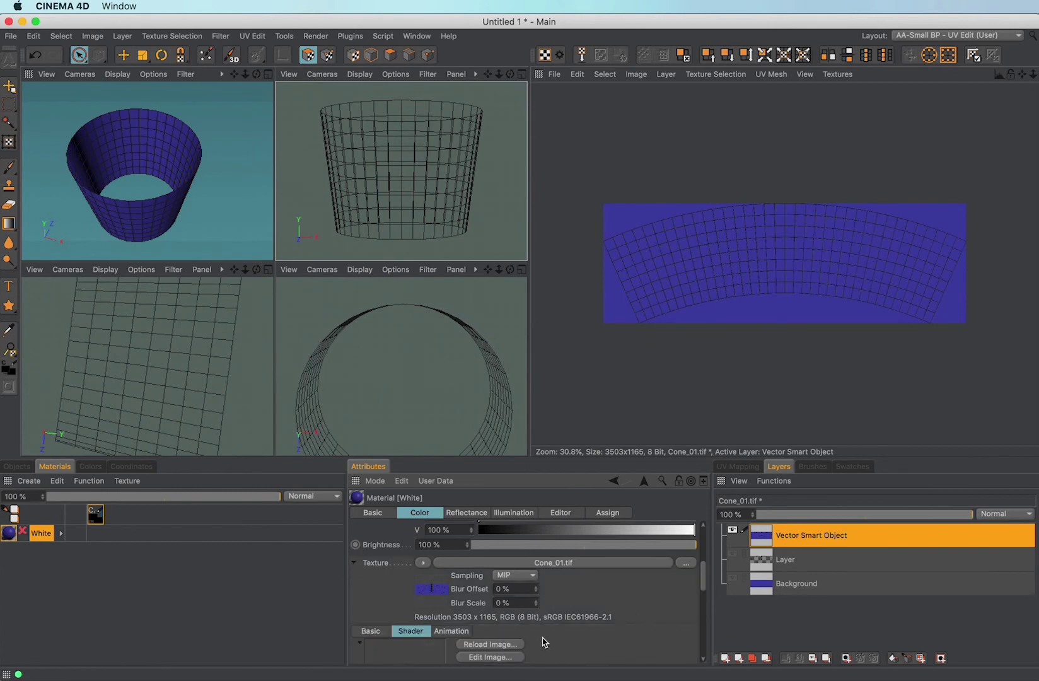
{"action": "left_click", "coordinate": [490, 644]}
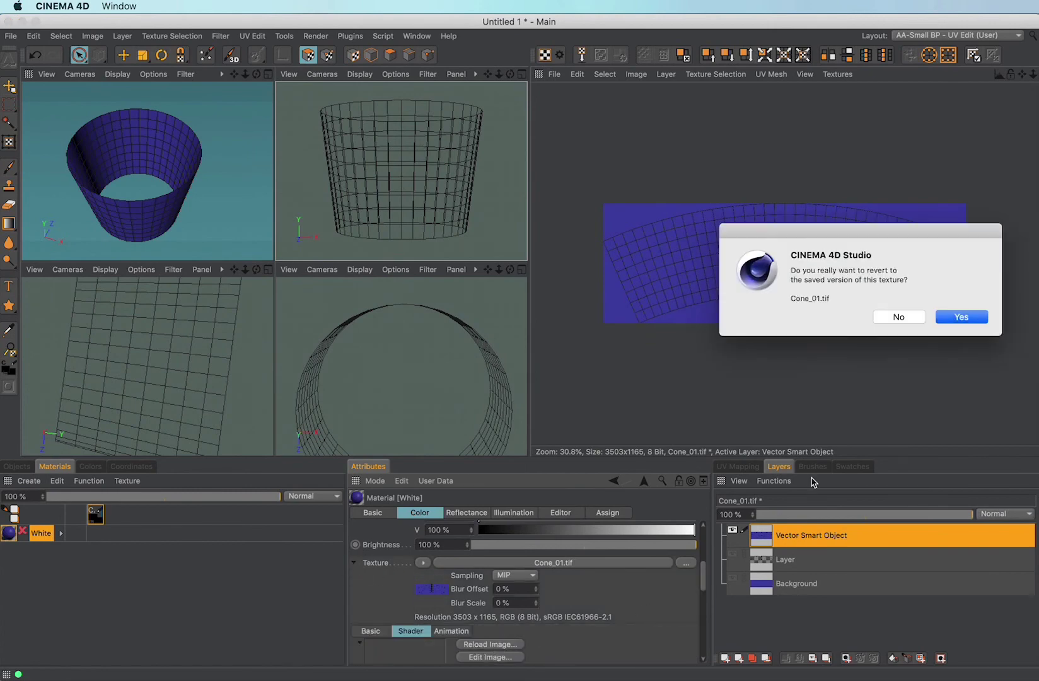
{"action": "left_click", "coordinate": [958, 317]}
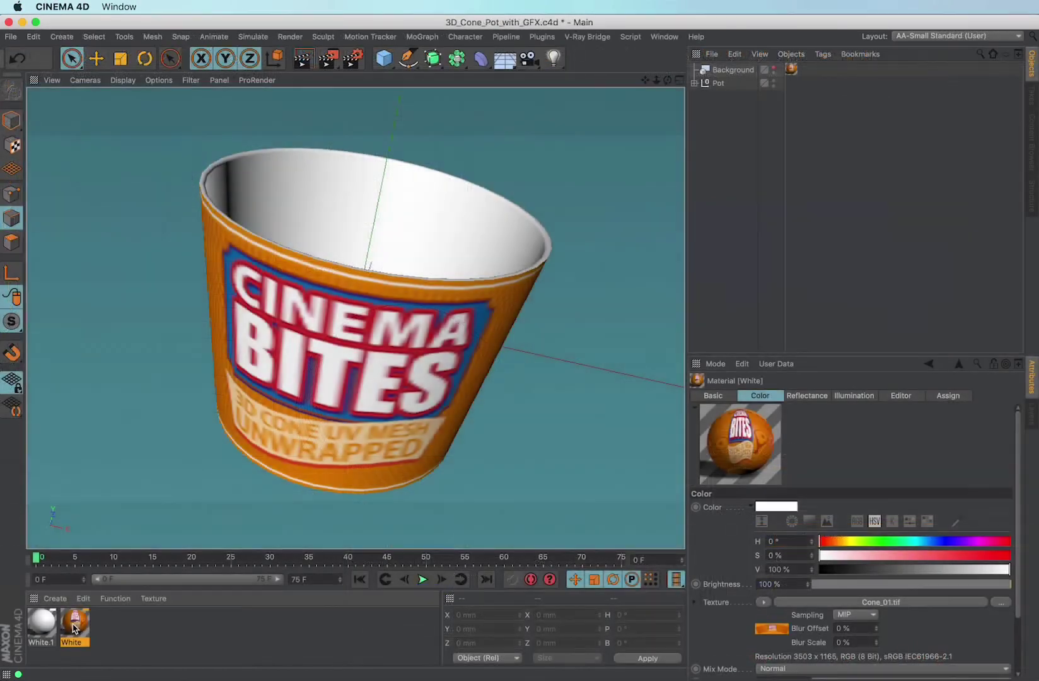
Set the White material's texture preview size to 2048x2048 (16 MB) in the 3D_Cone_Pot_with_GFX.c4d scene
{"action": "left_click", "coordinate": [909, 397]}
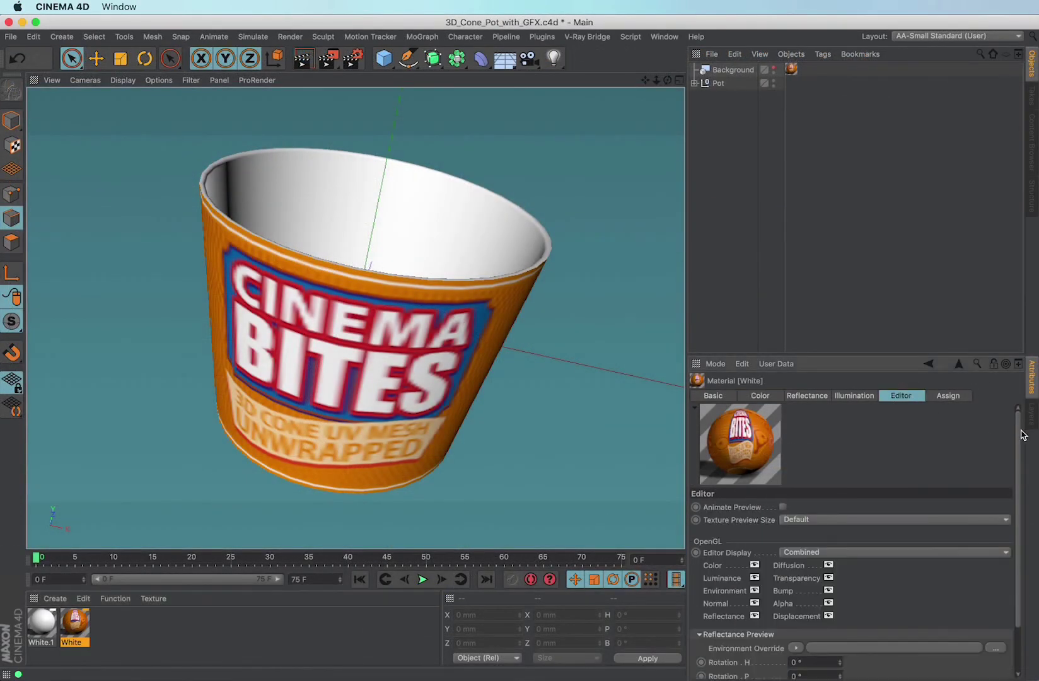
{"action": "left_click", "coordinate": [843, 520]}
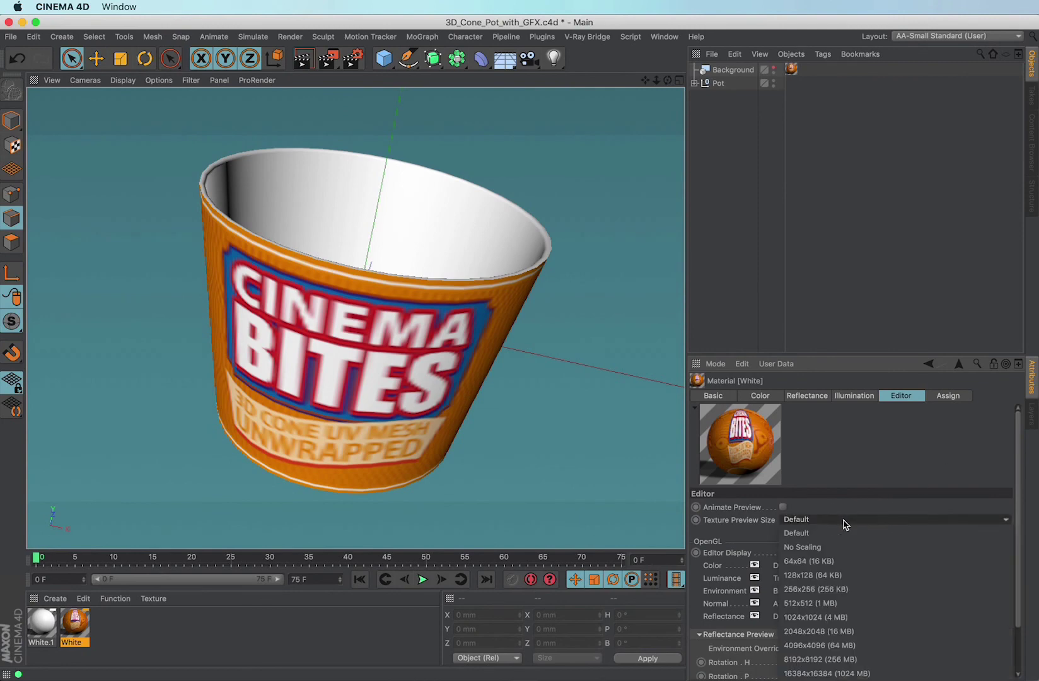
{"action": "left_click", "coordinate": [829, 631]}
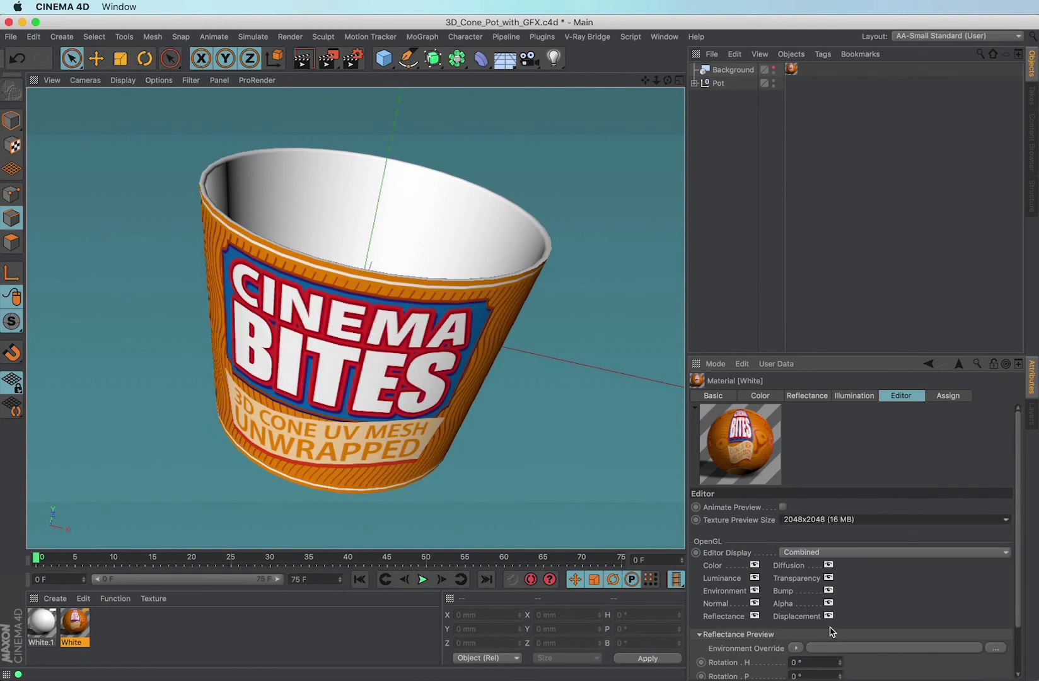